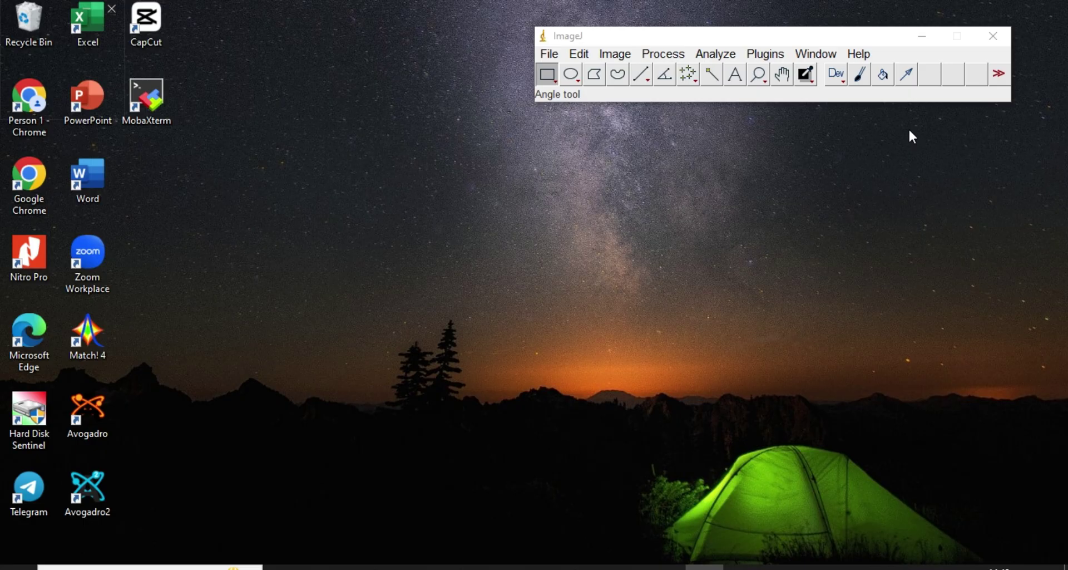
# Open the image SEM 2425 - 5 from the Downloads folder.
pyautogui.click(557, 56)
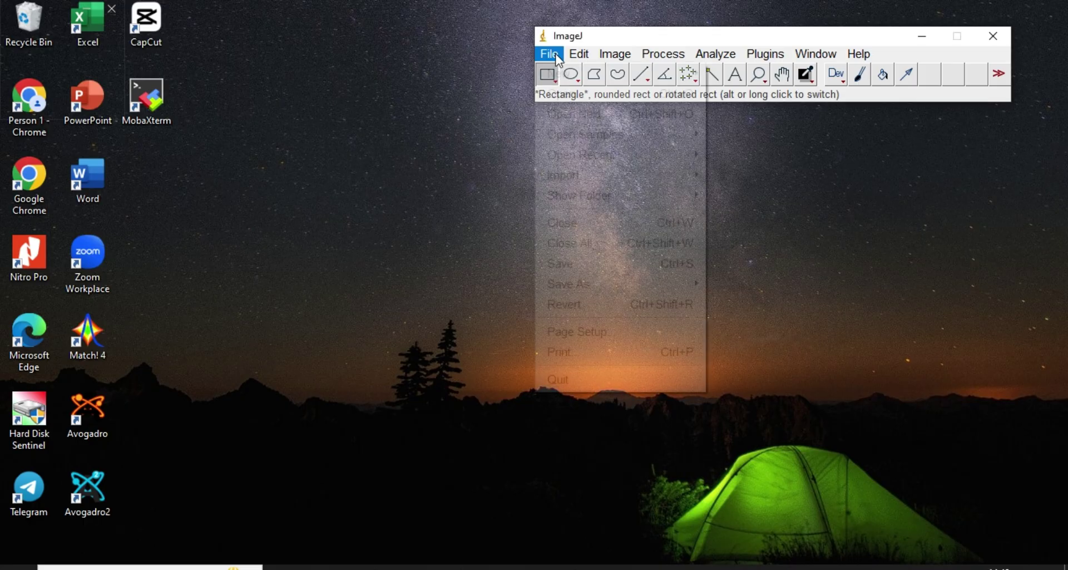
pyautogui.click(562, 95)
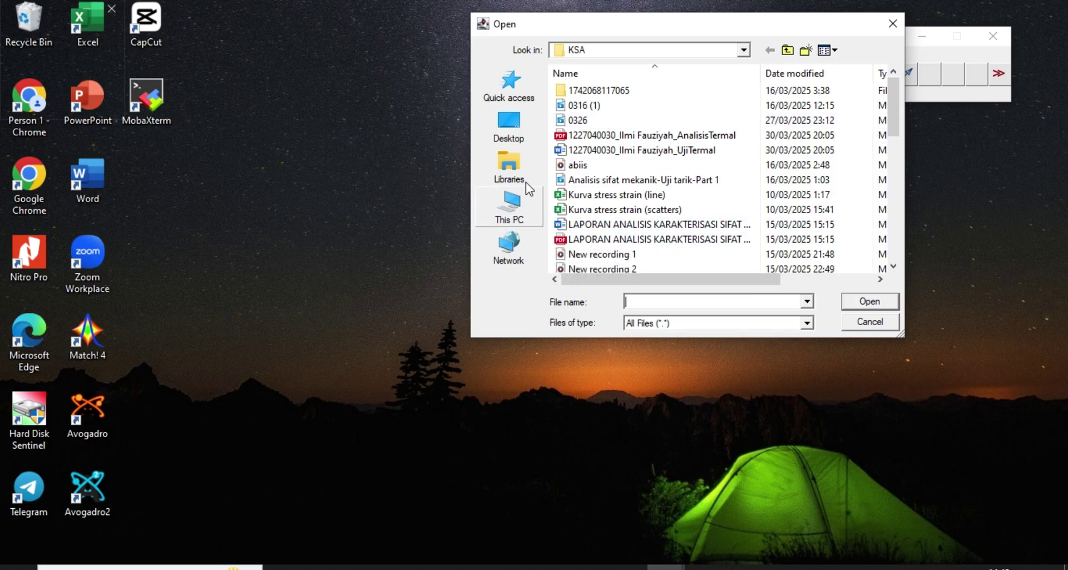
pyautogui.click(519, 125)
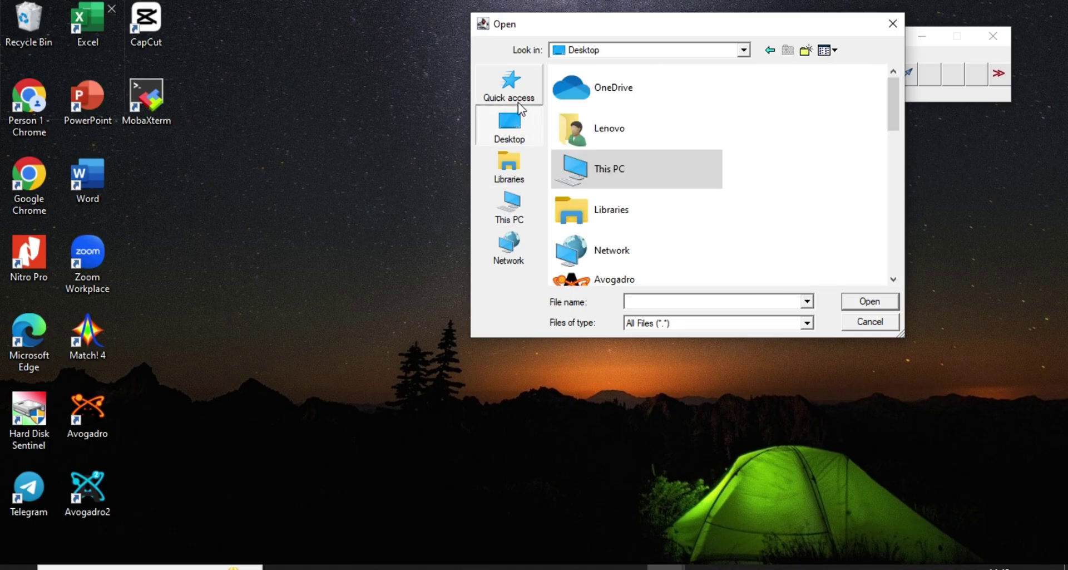
pyautogui.click(510, 85)
pyautogui.doubleClick(614, 140)
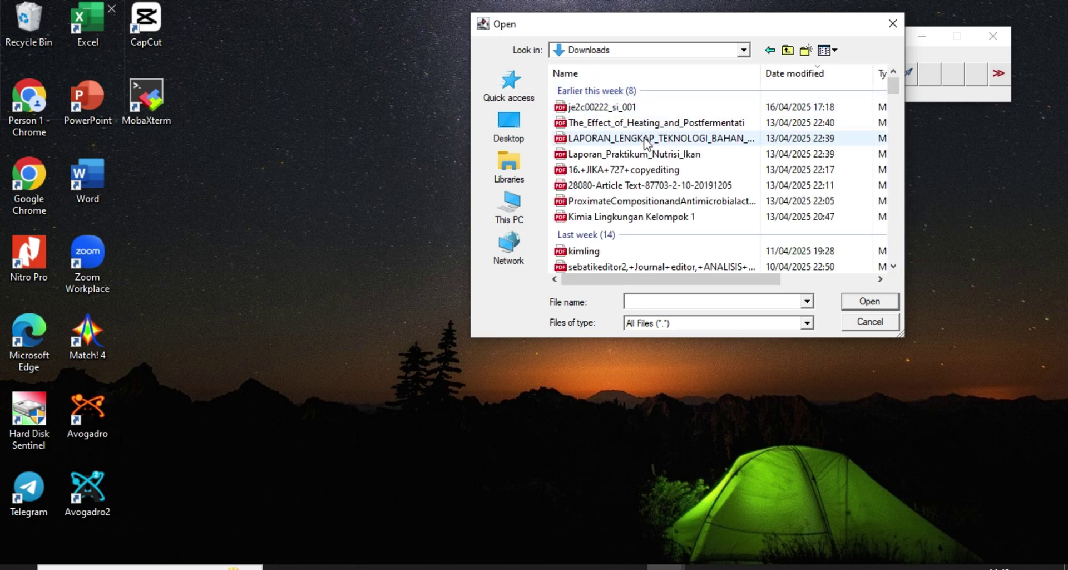
pyautogui.scroll(-5, 637, 145)
pyautogui.click(621, 189)
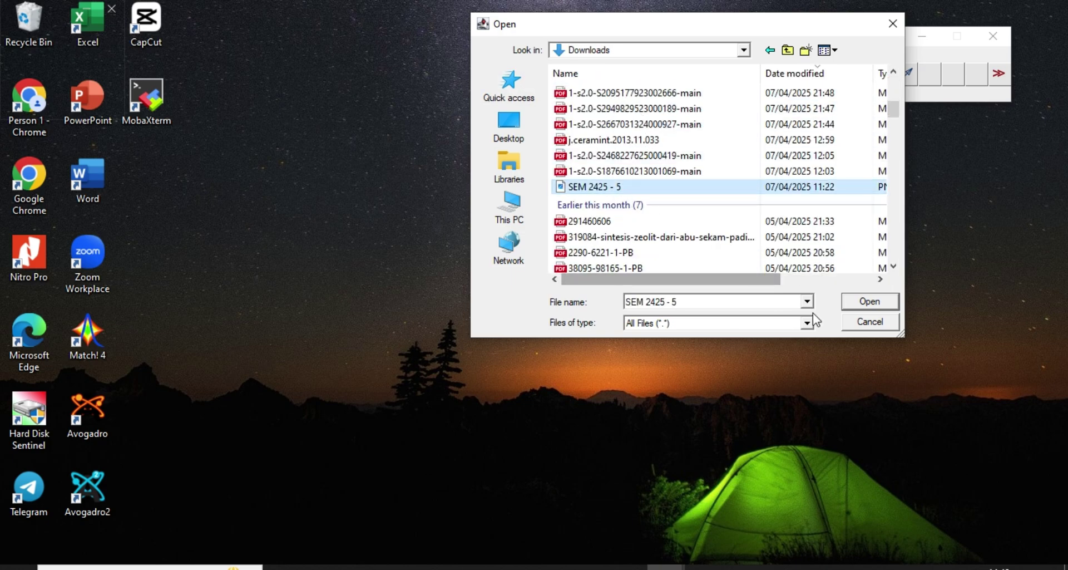
pyautogui.click(861, 304)
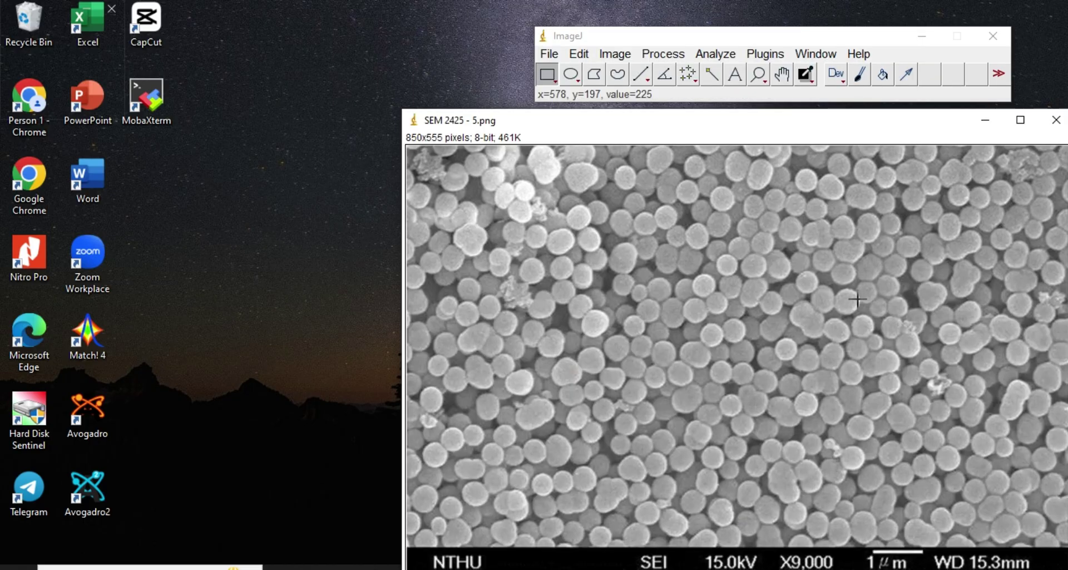
# Rearrange the micrograph and main program windows so the whole image and the toolbar are both accessible.
pyautogui.moveTo(680, 120); pyautogui.dragTo(485, 99)
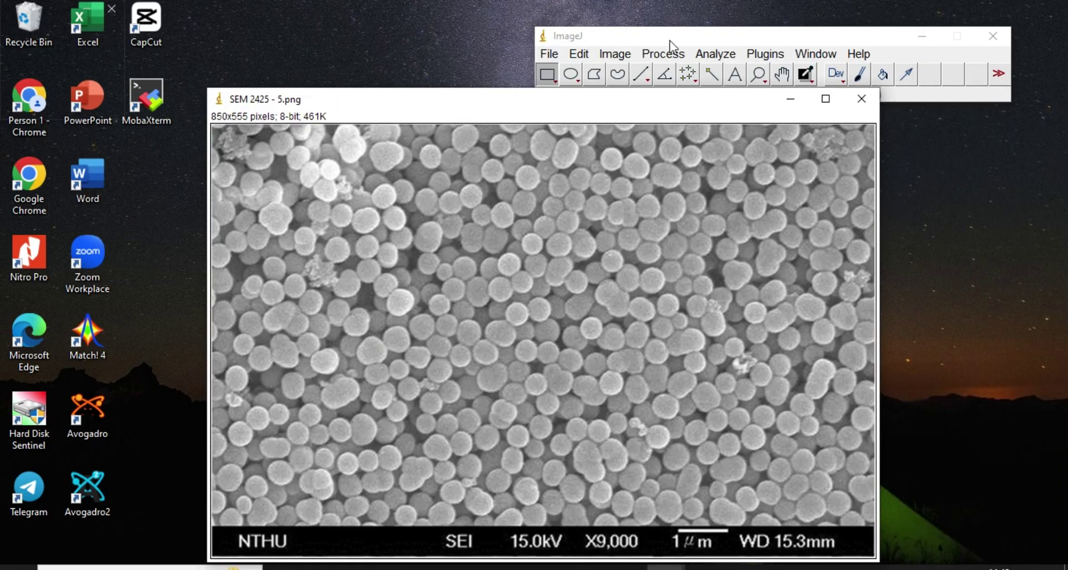
pyautogui.moveTo(673, 43); pyautogui.dragTo(666, 24)
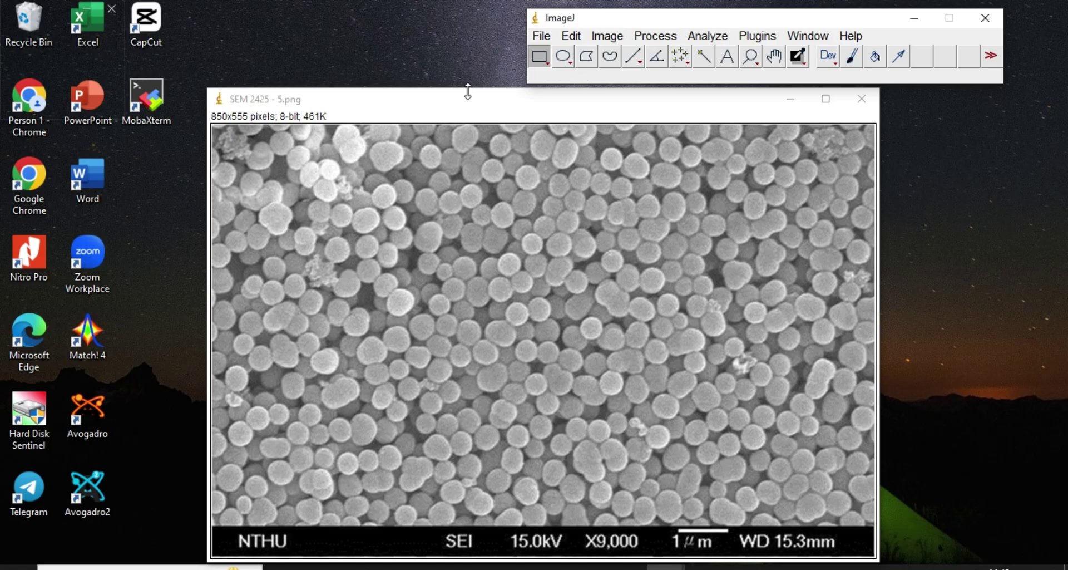
pyautogui.moveTo(467, 110); pyautogui.dragTo(464, 95)
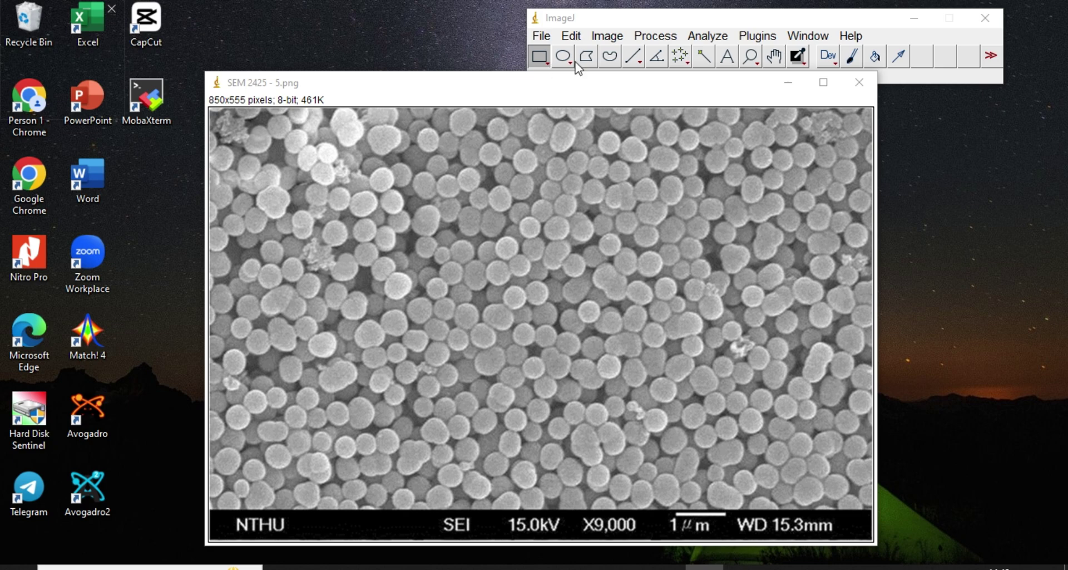
# Set the micrograph's image type to 8-bit.
pyautogui.click(610, 39)
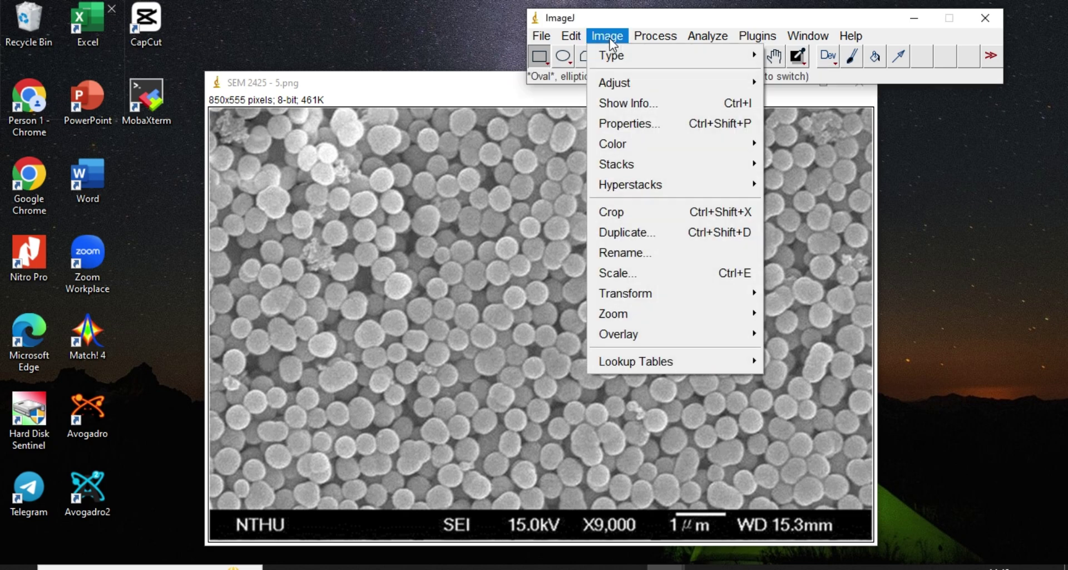
pyautogui.moveTo(614, 55)
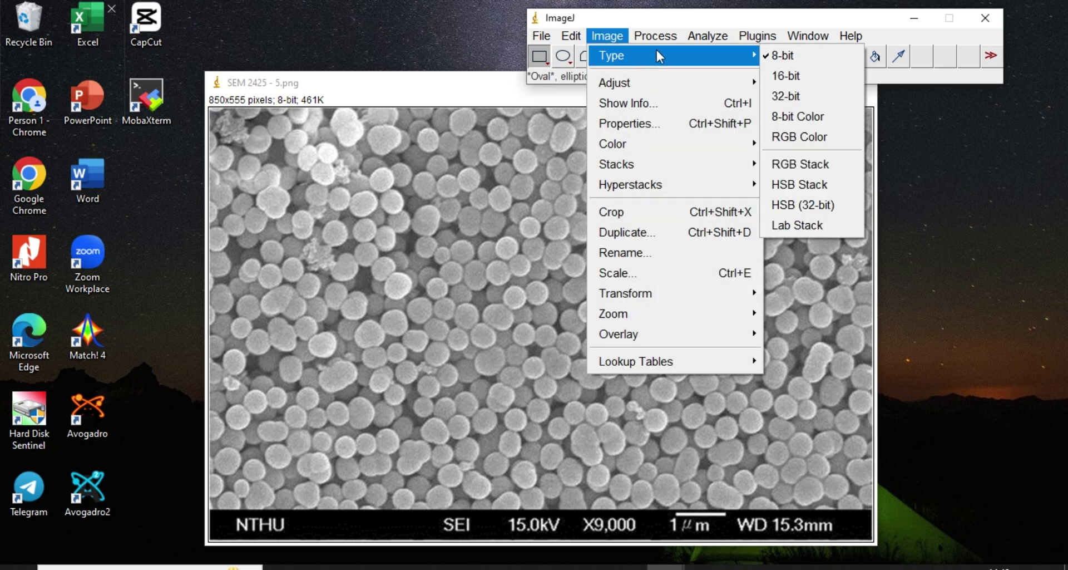
pyautogui.click(813, 60)
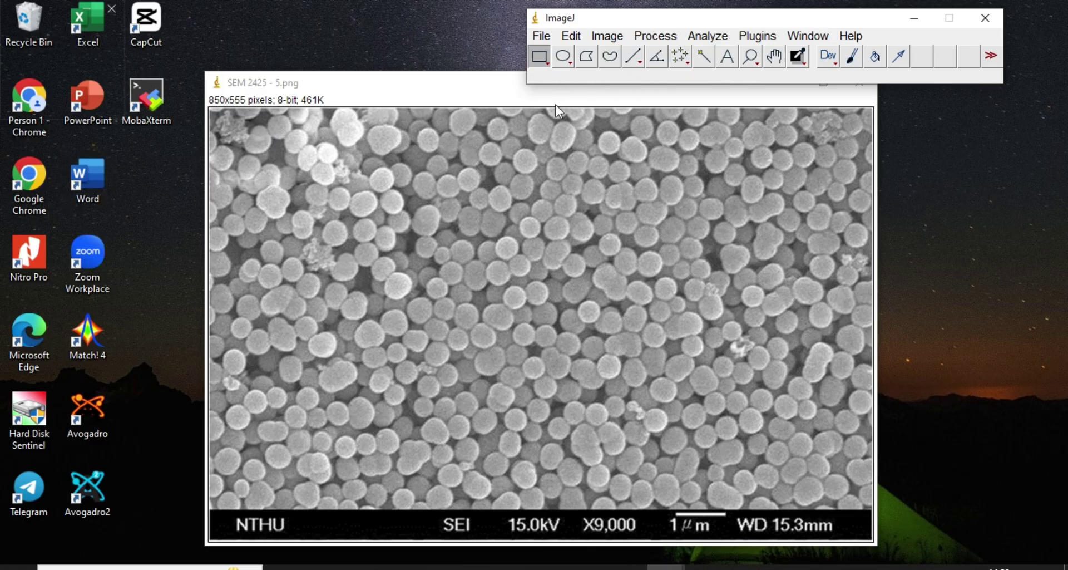
# Remove any existing scale from the image through Set Scale.
pyautogui.click(708, 37)
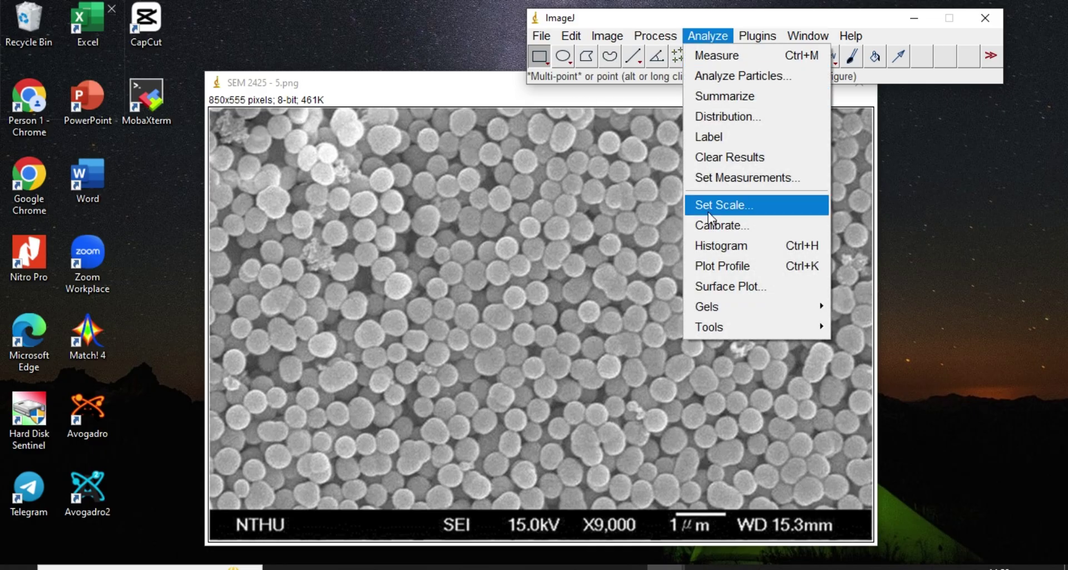
pyautogui.click(709, 206)
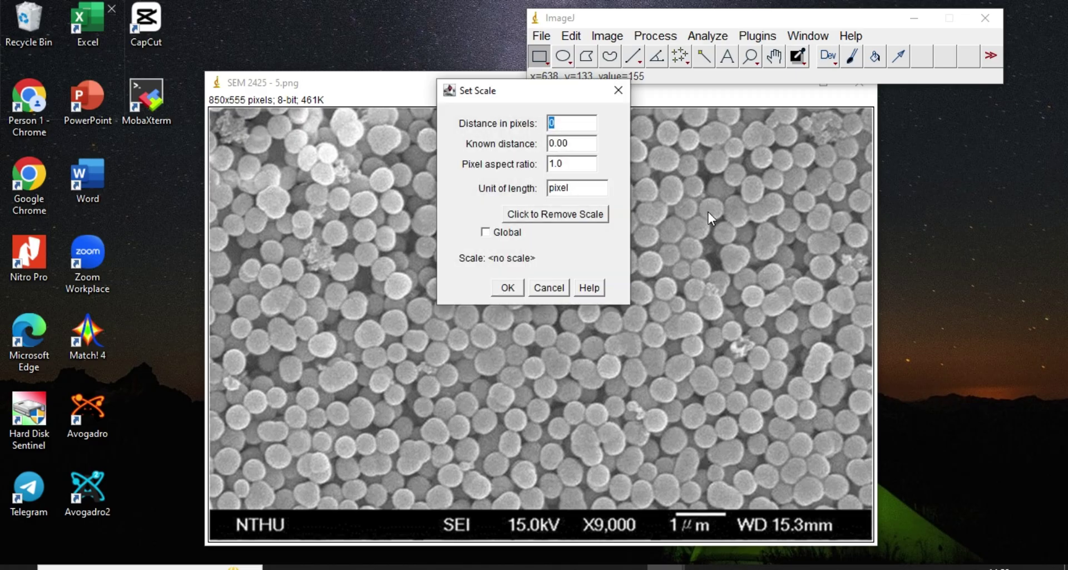
pyautogui.click(544, 222)
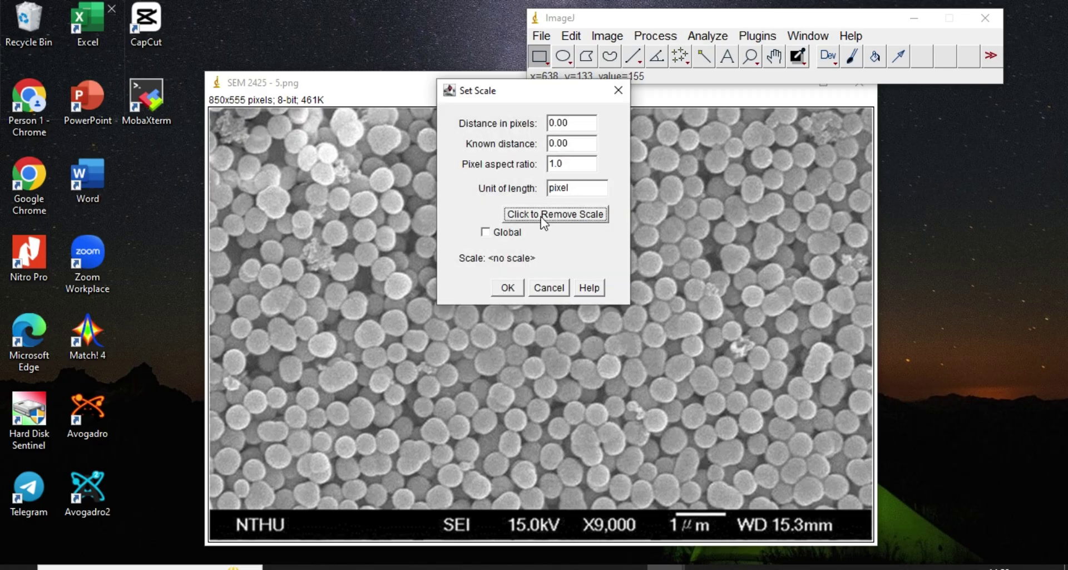
pyautogui.click(506, 288)
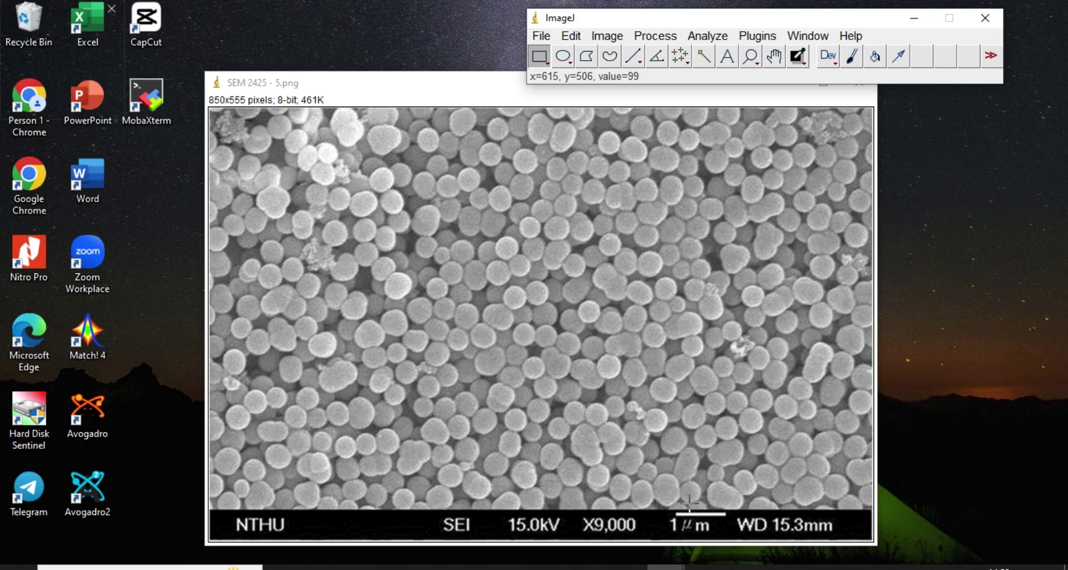
# Trace the 1 µm scale bar end to end with a straight line about 63 pixels long.
pyautogui.scroll(4, 690, 504)
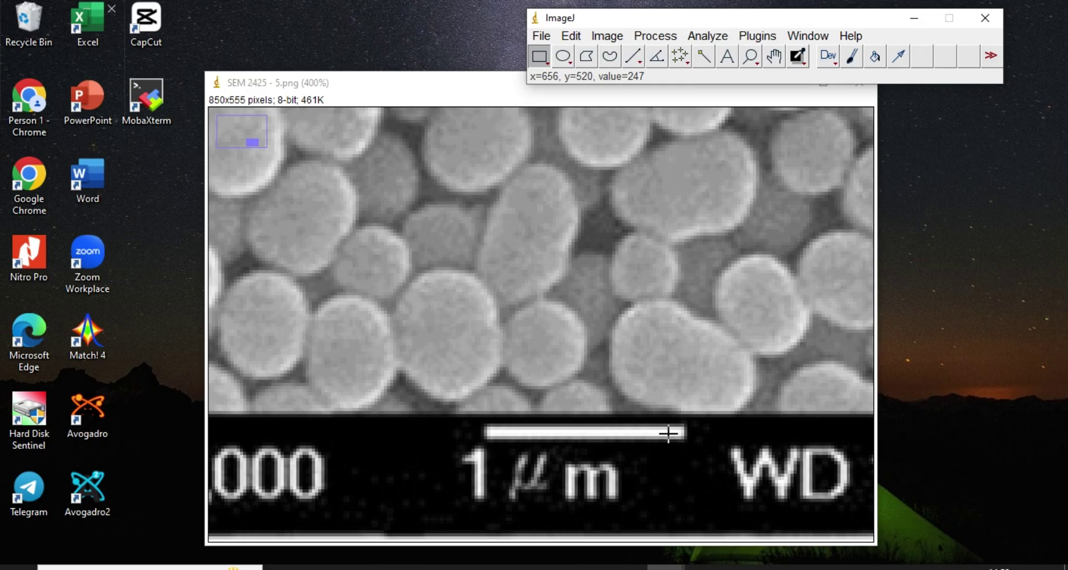
pyautogui.click(633, 57)
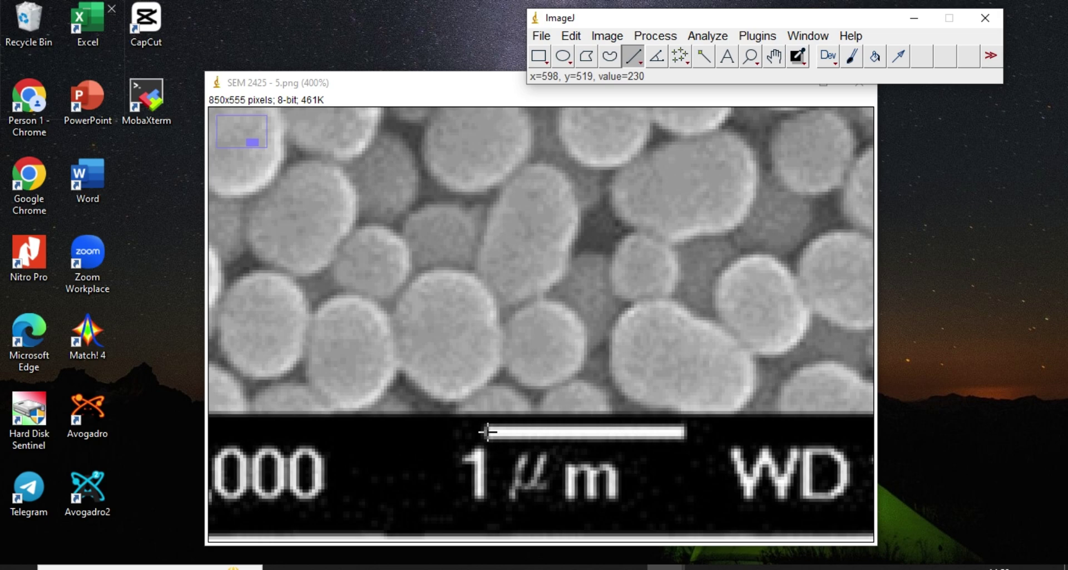
pyautogui.moveTo(488, 432); pyautogui.dragTo(685, 432)
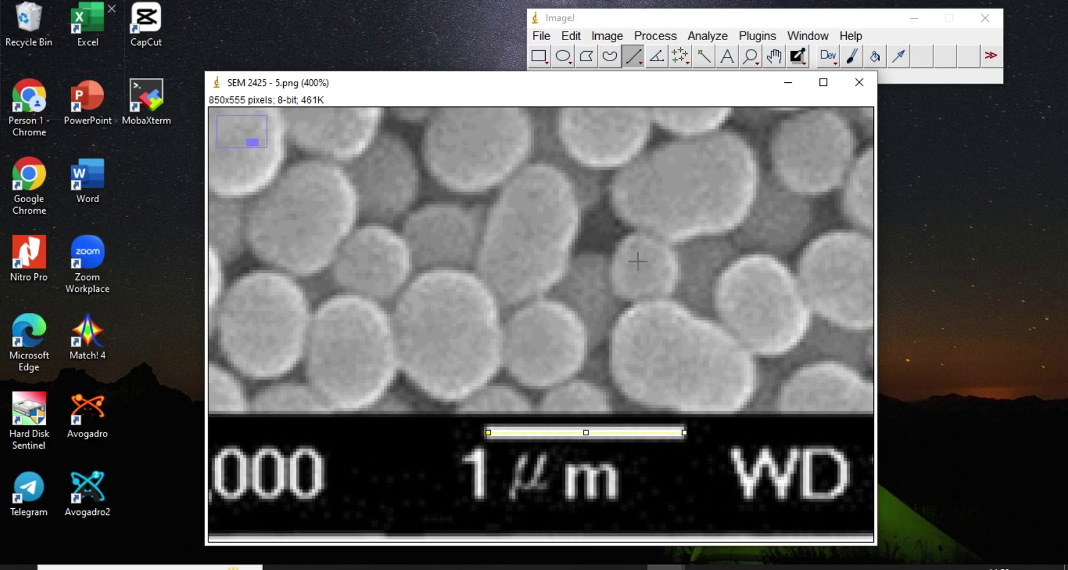
# Set the image scale from the traced bar with a known distance of 1000 and nm as the unit of length.
pyautogui.click(705, 36)
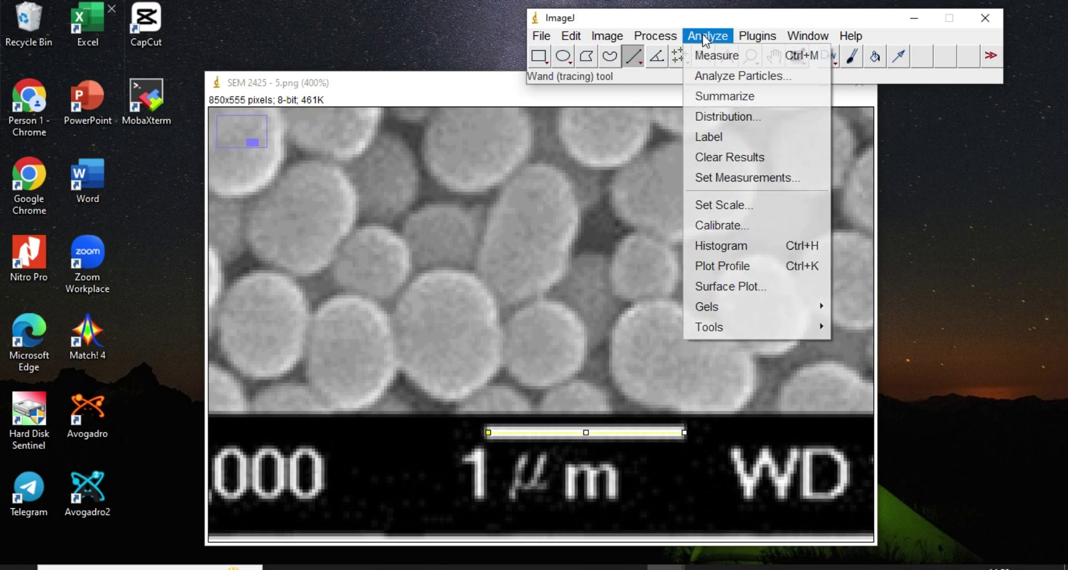
pyautogui.click(723, 207)
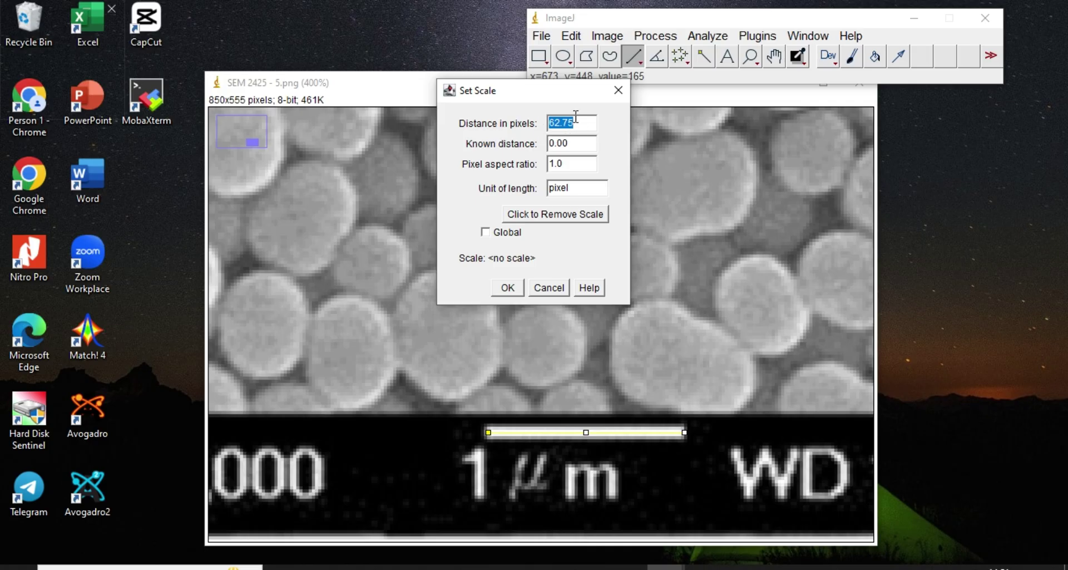
pyautogui.click(580, 144)
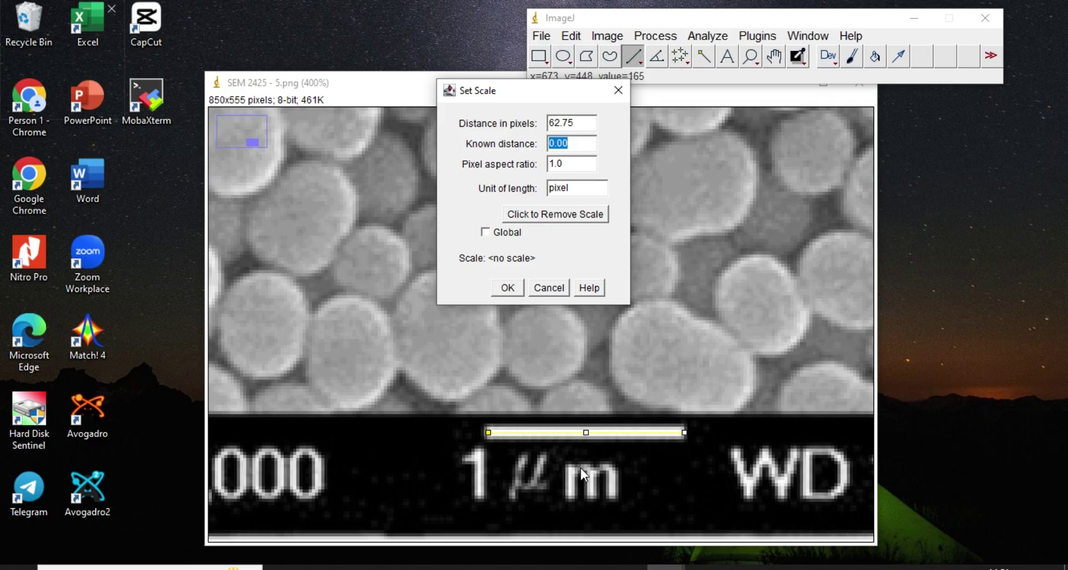
pyautogui.click(571, 146)
pyautogui.press('BackSpace')
pyautogui.press('BackSpace')
pyautogui.press('BackSpace')
pyautogui.press('BackSpace')
pyautogui.write('1000')
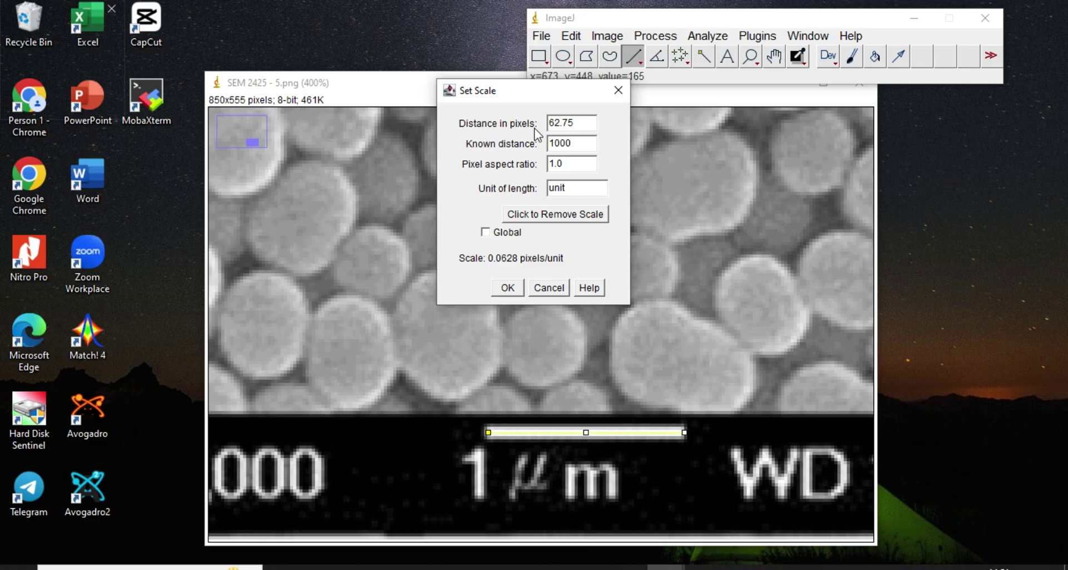
pyautogui.doubleClick(573, 189)
pyautogui.write('nm')
pyautogui.click(504, 288)
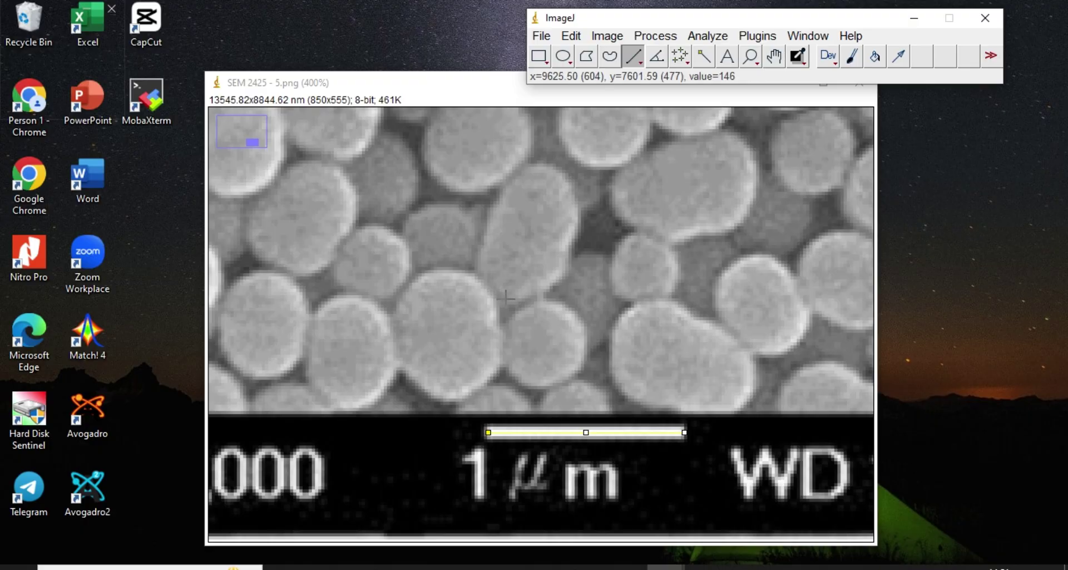
# Draw a horizontal straight line across the diameter of a bright particle near the micrograph's upper-left corner and fill the line.
pyautogui.scroll(10, 506, 298)
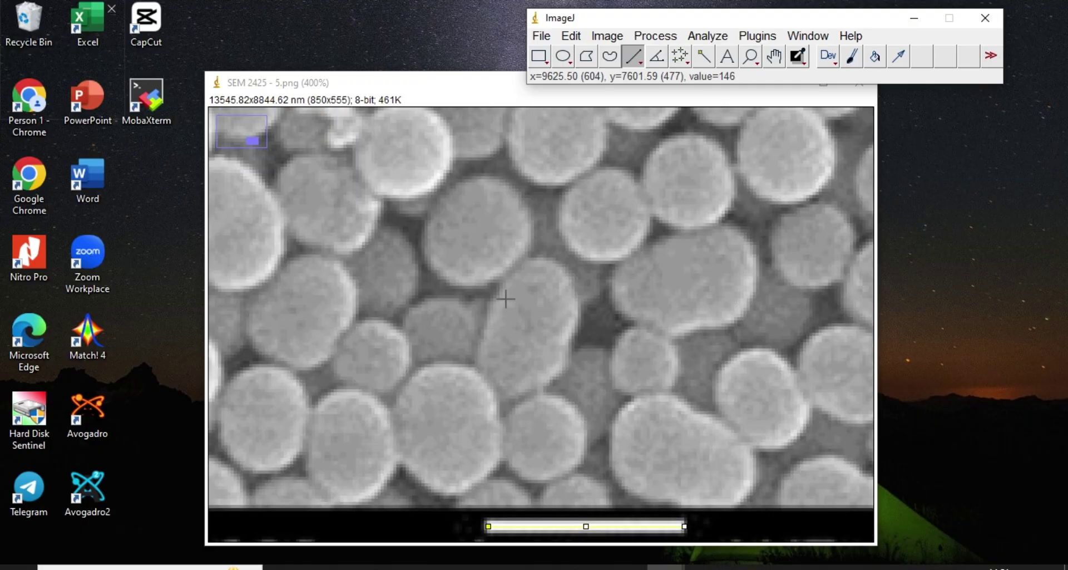
pyautogui.scroll(5, 506, 299)
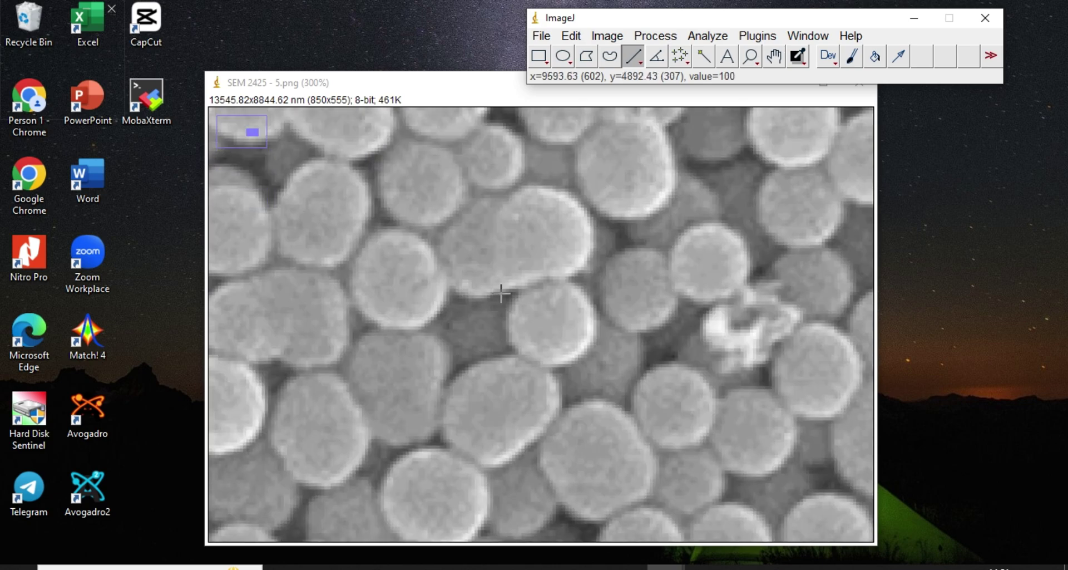
pyautogui.scroll(-2, 501, 293)
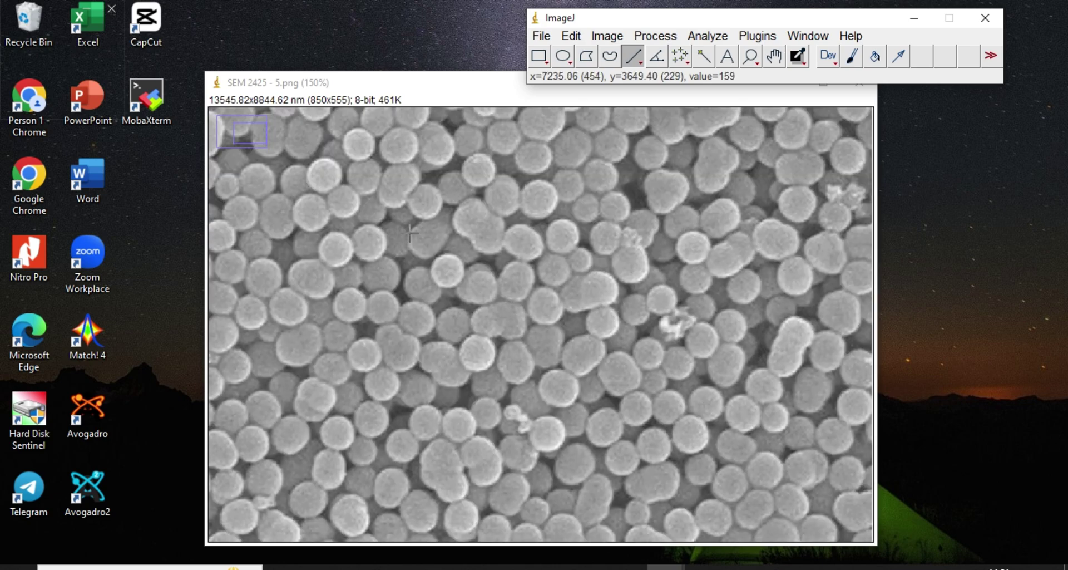
pyautogui.scroll(-1, 409, 233)
pyautogui.scroll(1, 409, 232)
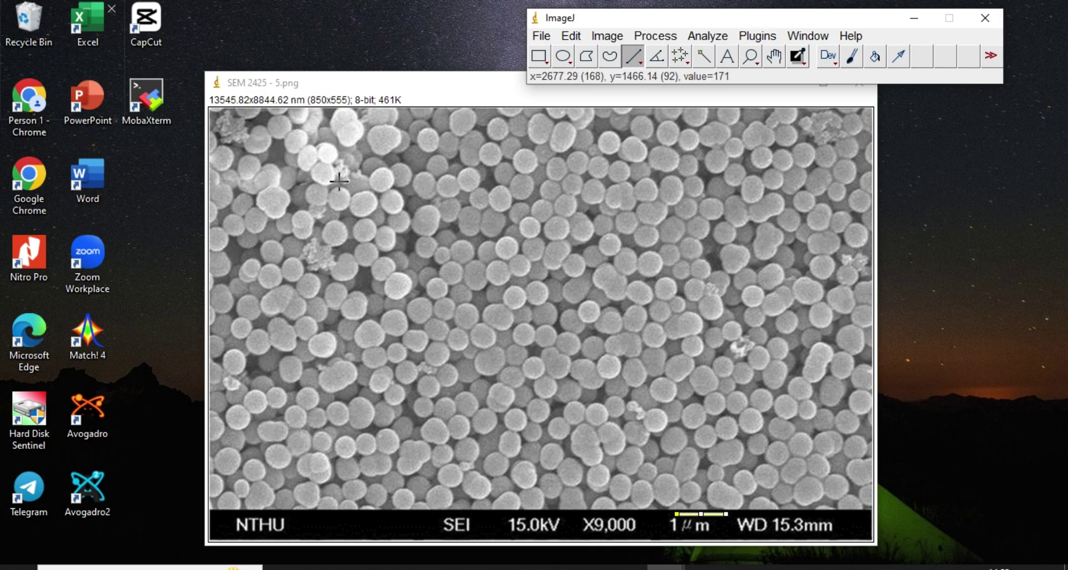
pyautogui.scroll(3, 344, 195)
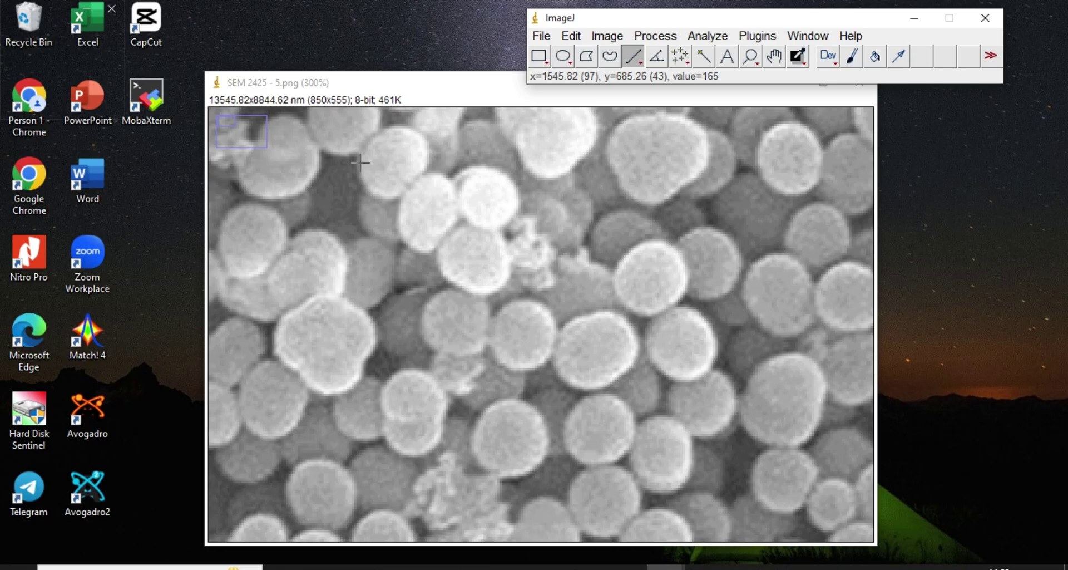
pyautogui.moveTo(360, 161); pyautogui.dragTo(427, 161)
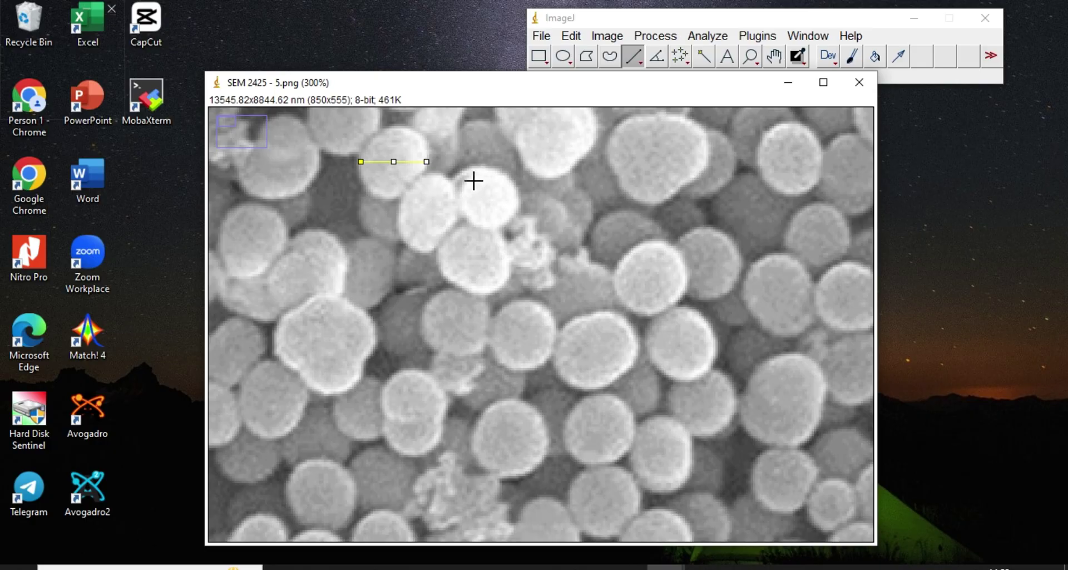
pyautogui.click(570, 37)
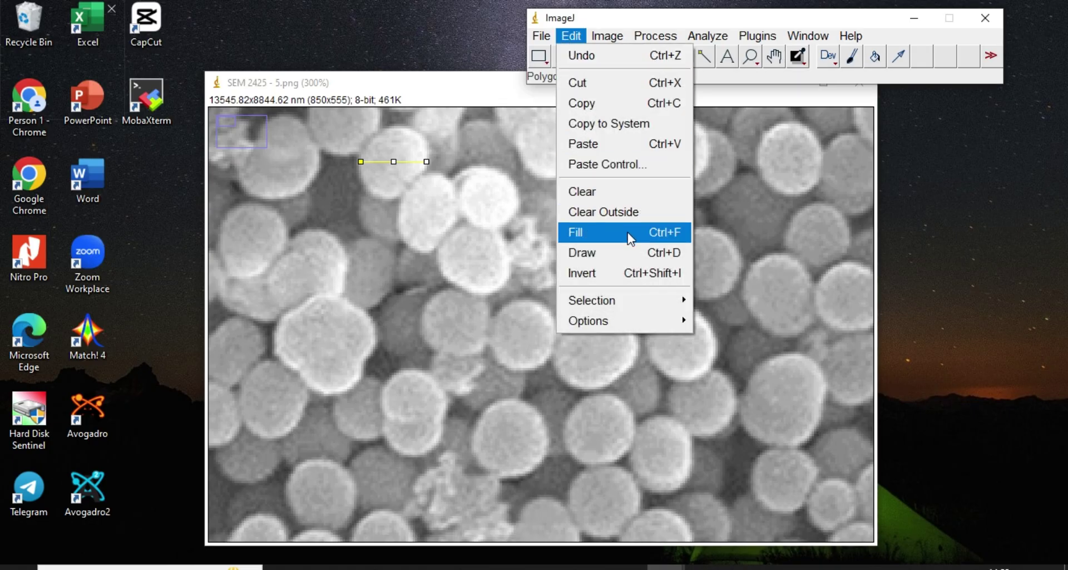
pyautogui.click(669, 234)
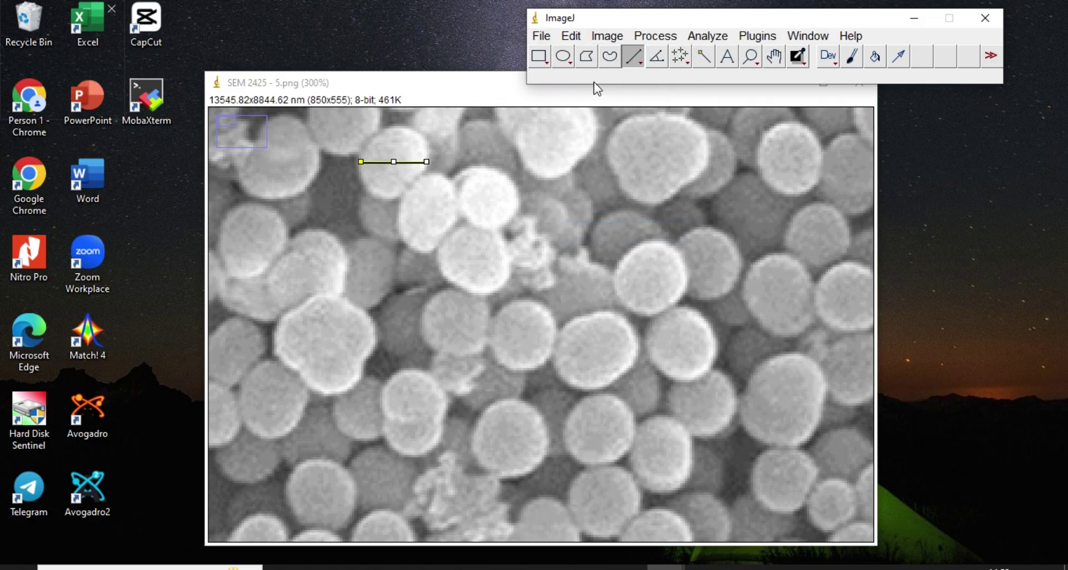
# Measure the particle's diameter line and reposition the Results window so its header is fully in view.
pyautogui.click(705, 37)
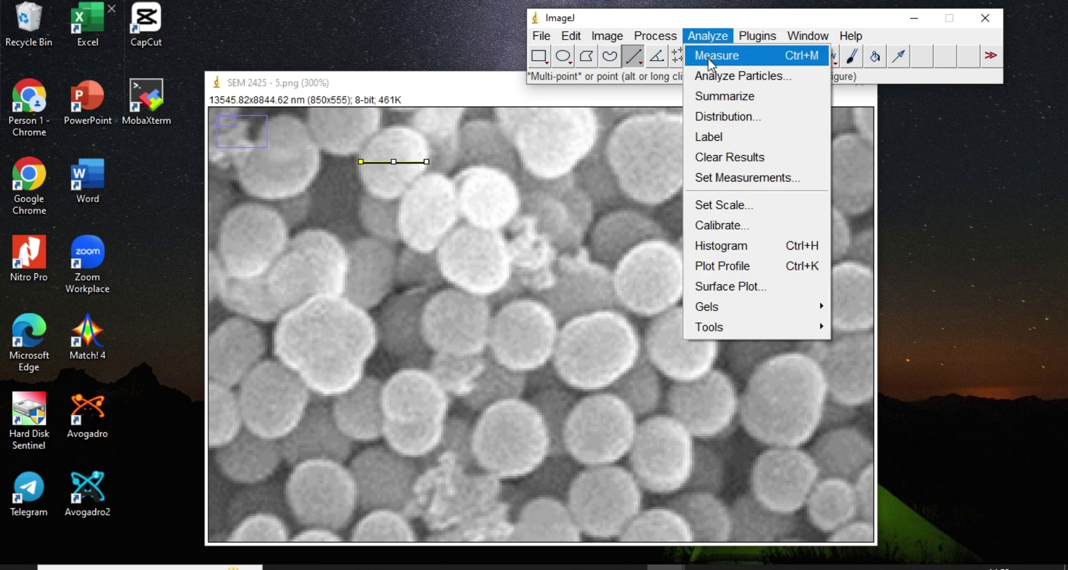
pyautogui.click(708, 57)
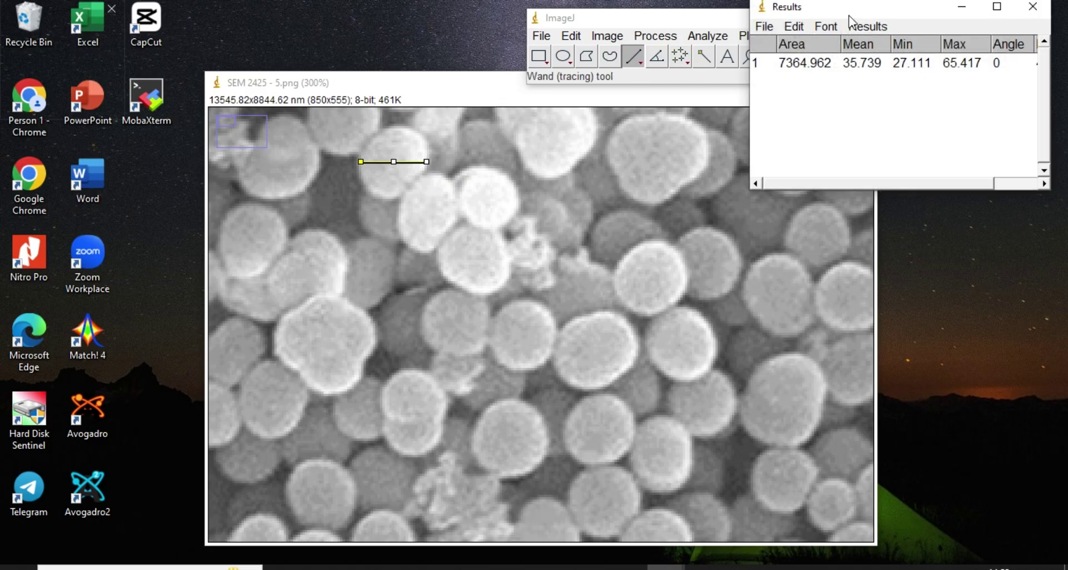
pyautogui.moveTo(846, 10); pyautogui.dragTo(842, 28)
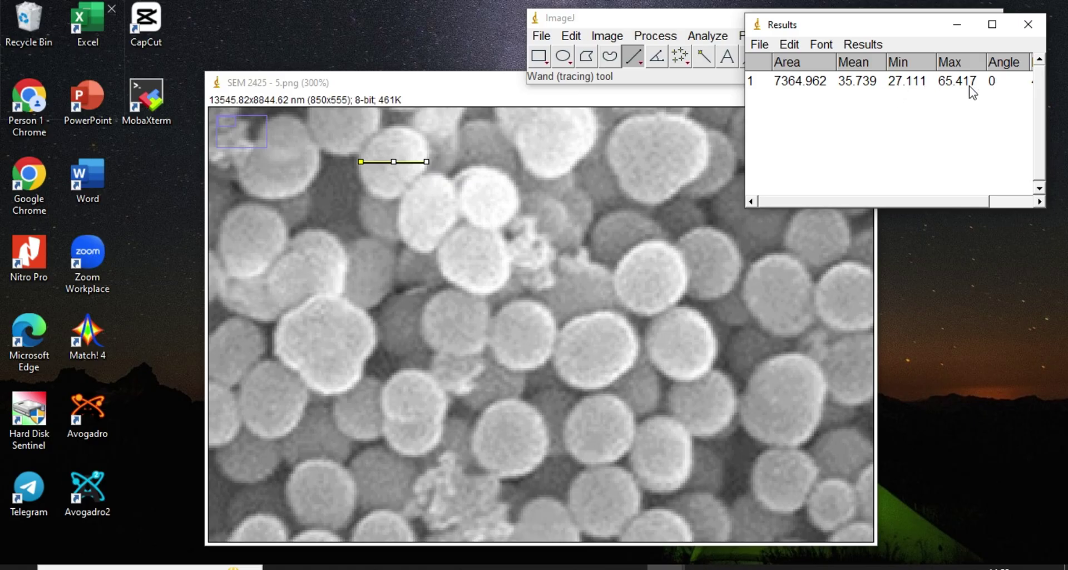
# Check the Length column in the Results table, and move the ImageJ and Results windows apart so they no longer overlap.
pyautogui.moveTo(864, 203); pyautogui.dragTo(915, 199)
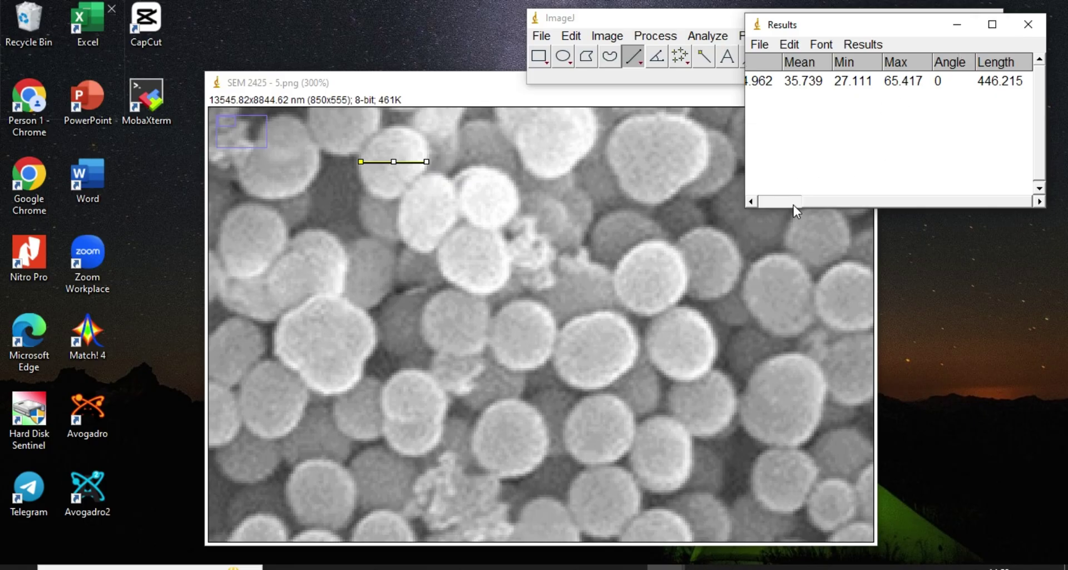
pyautogui.moveTo(813, 199); pyautogui.dragTo(759, 205)
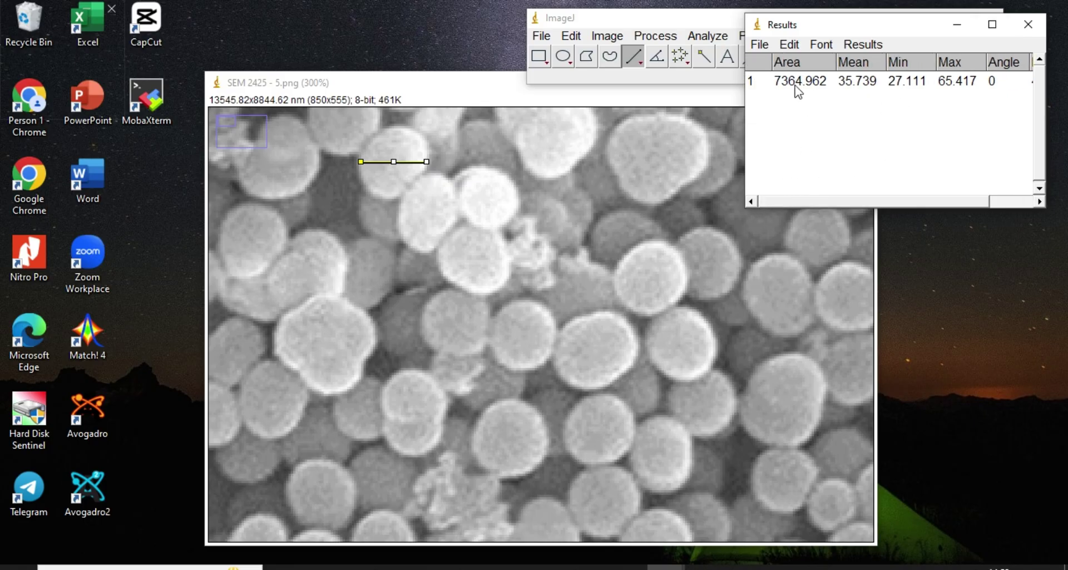
pyautogui.click(652, 22)
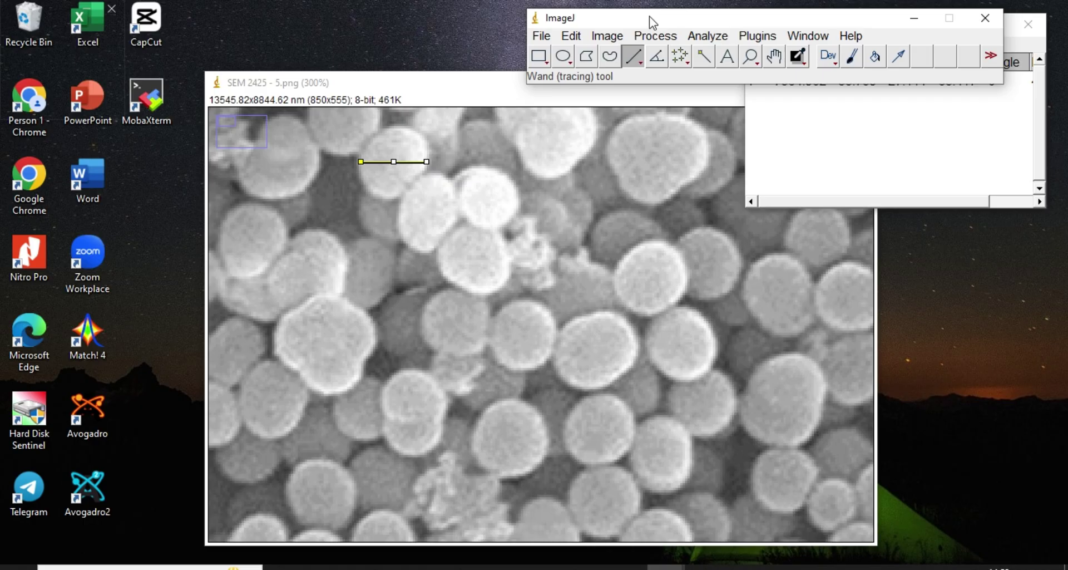
pyautogui.moveTo(646, 21); pyautogui.dragTo(512, 8)
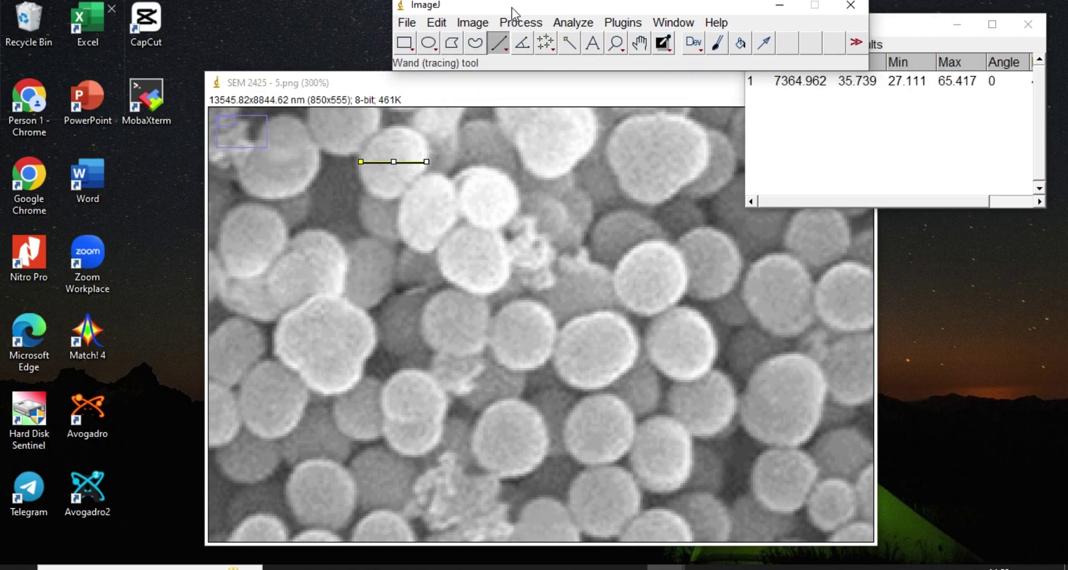
pyautogui.click(896, 28)
pyautogui.moveTo(895, 28); pyautogui.dragTo(901, 85)
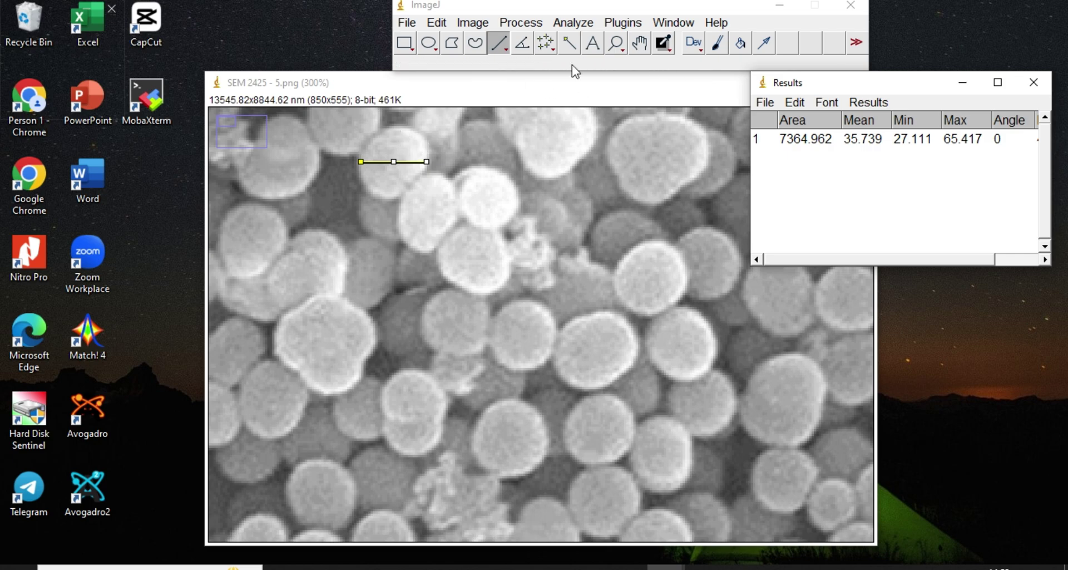
# Add the text label 1 just above the measured particle's diameter line and draw it onto the micrograph.
pyautogui.click(593, 44)
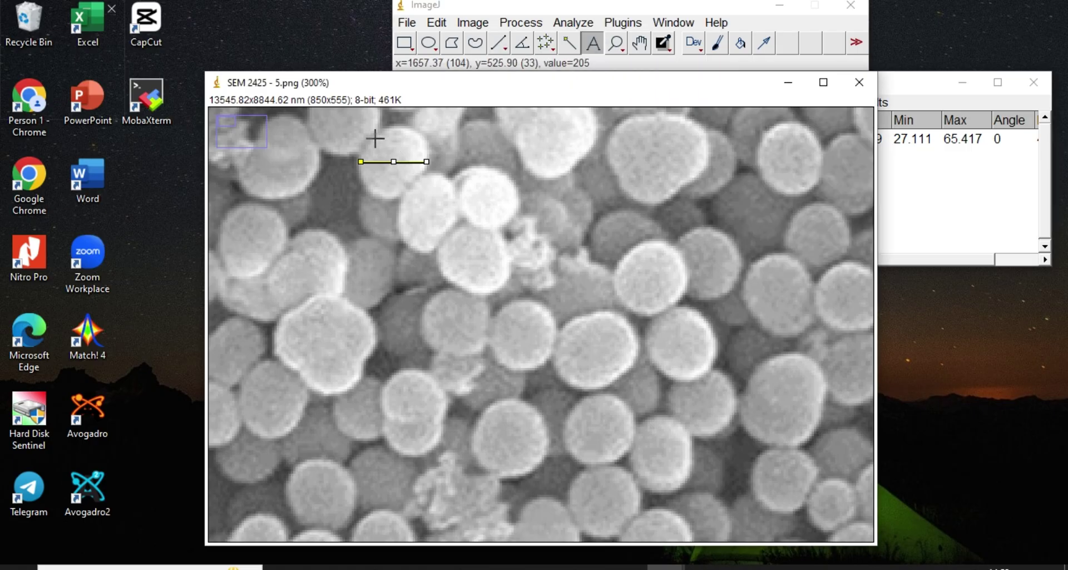
pyautogui.moveTo(375, 137); pyautogui.dragTo(402, 153)
pyautogui.write('4')
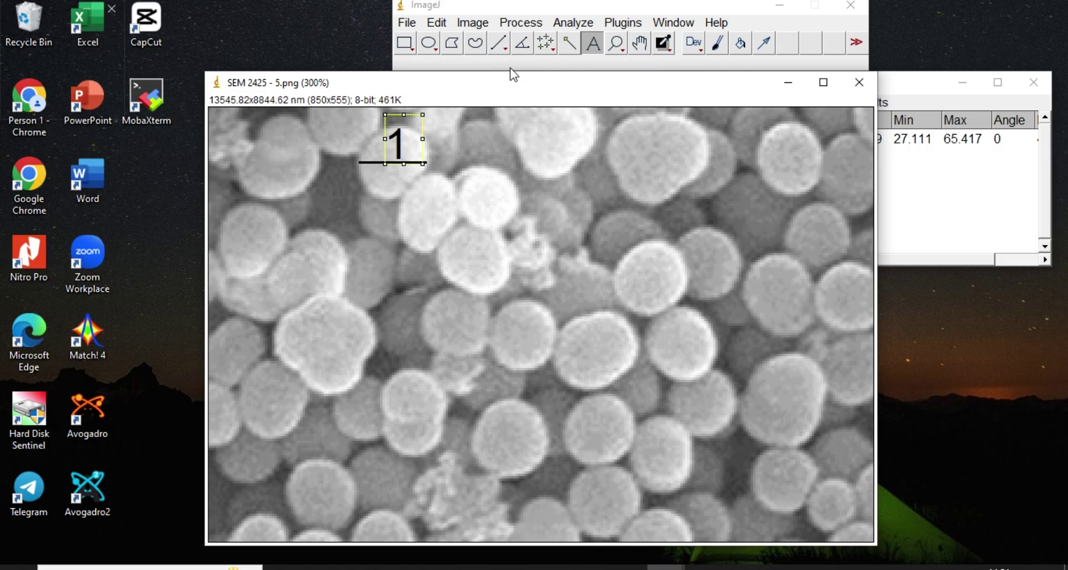
pyautogui.click(437, 23)
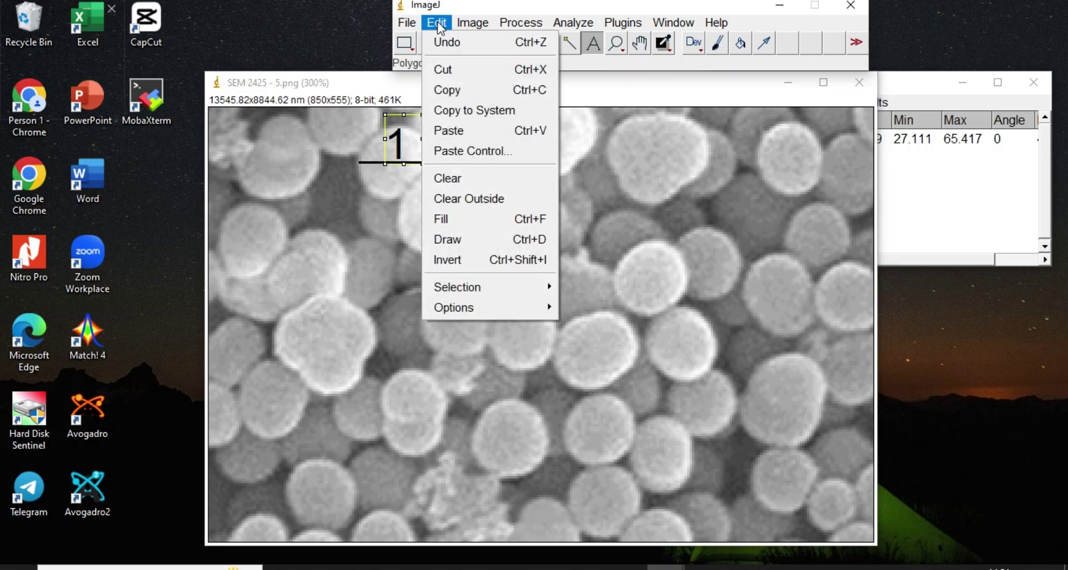
pyautogui.click(465, 238)
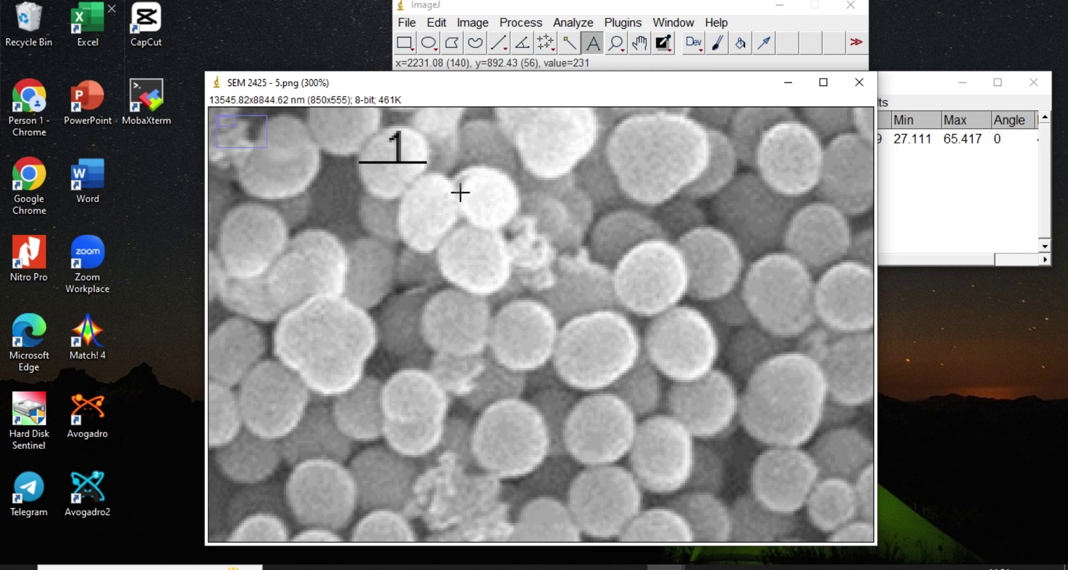
pyautogui.scroll(-5, 460, 193)
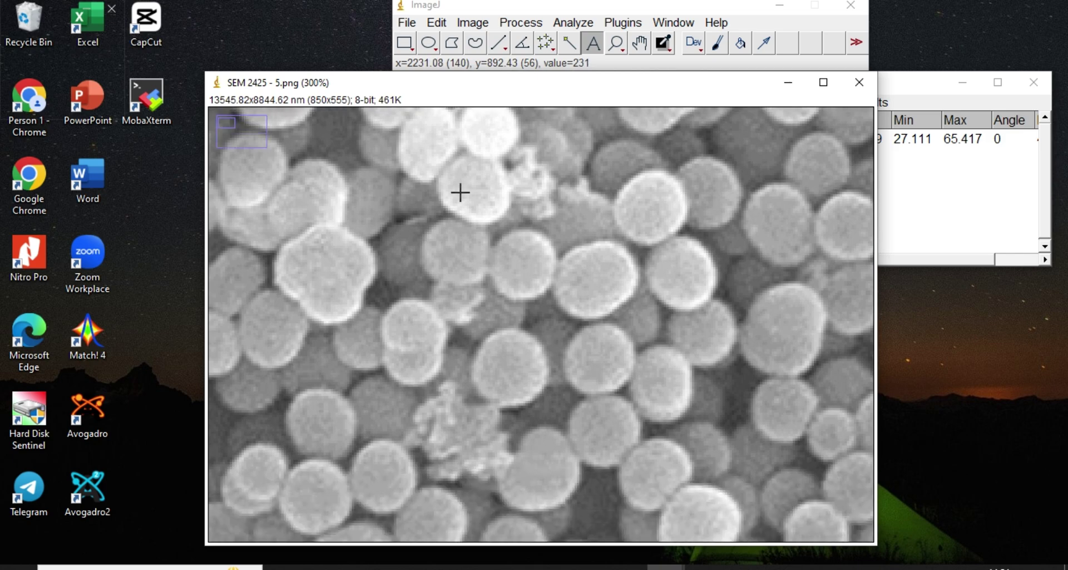
pyautogui.scroll(6, 460, 192)
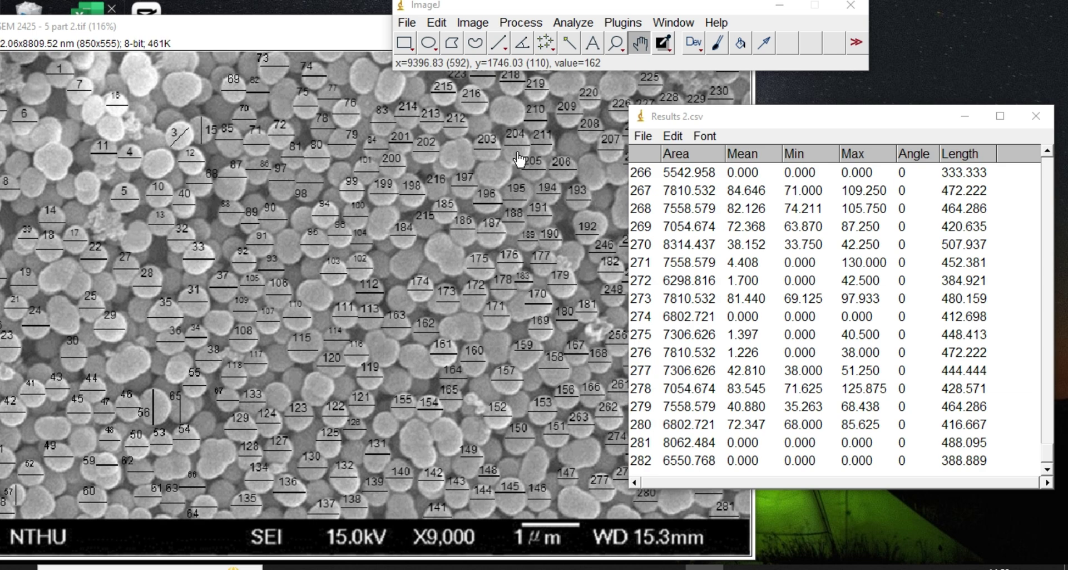
# Reposition the Results 2.csv window and look through the final measurement rows of the labelled micrograph.
pyautogui.moveTo(811, 119); pyautogui.dragTo(773, 117)
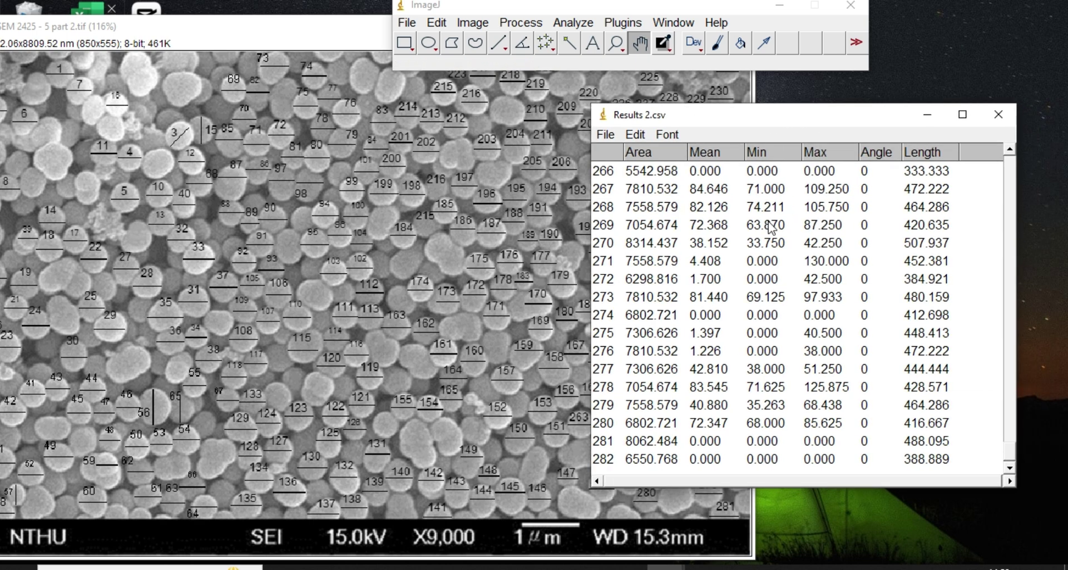
pyautogui.click(715, 227)
pyautogui.click(854, 406)
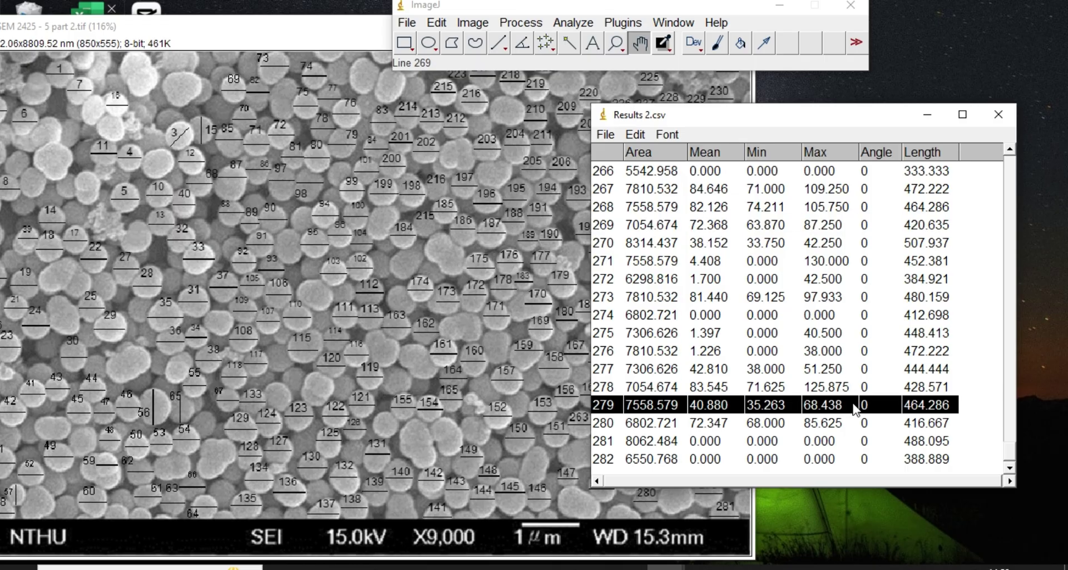
pyautogui.scroll(3, 757, 342)
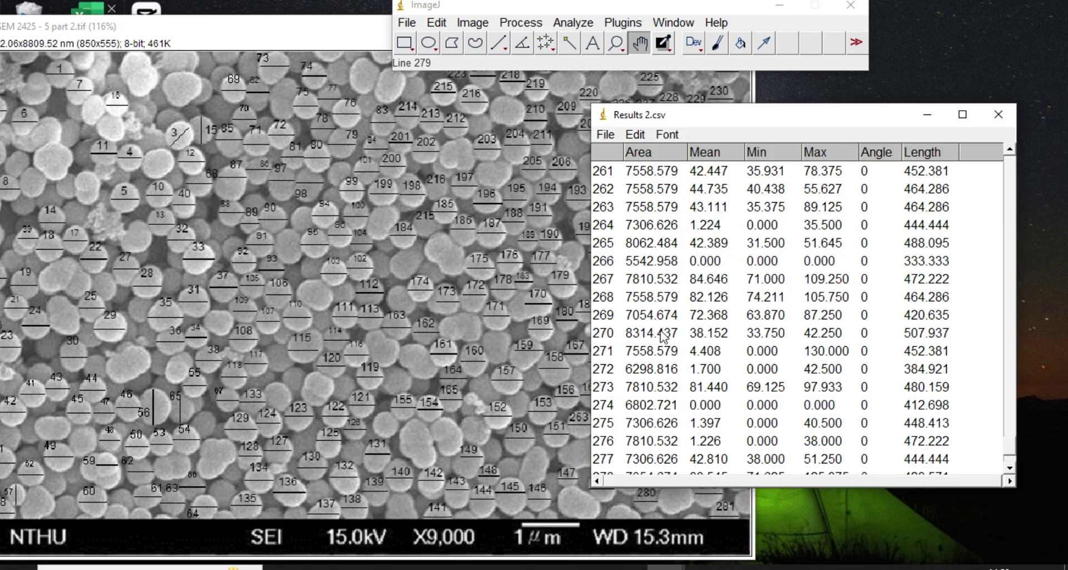
pyautogui.scroll(-3, 689, 337)
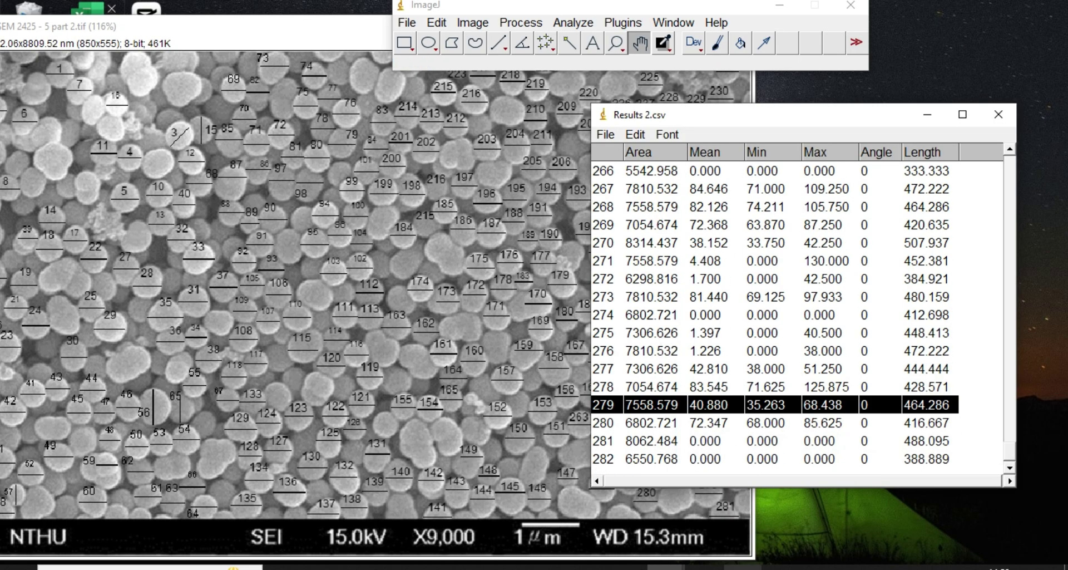
# Switch to the SEM part 2 workbook in Excel, maximize it and review the measurement table from first to last row.
pyautogui.click(743, 563)
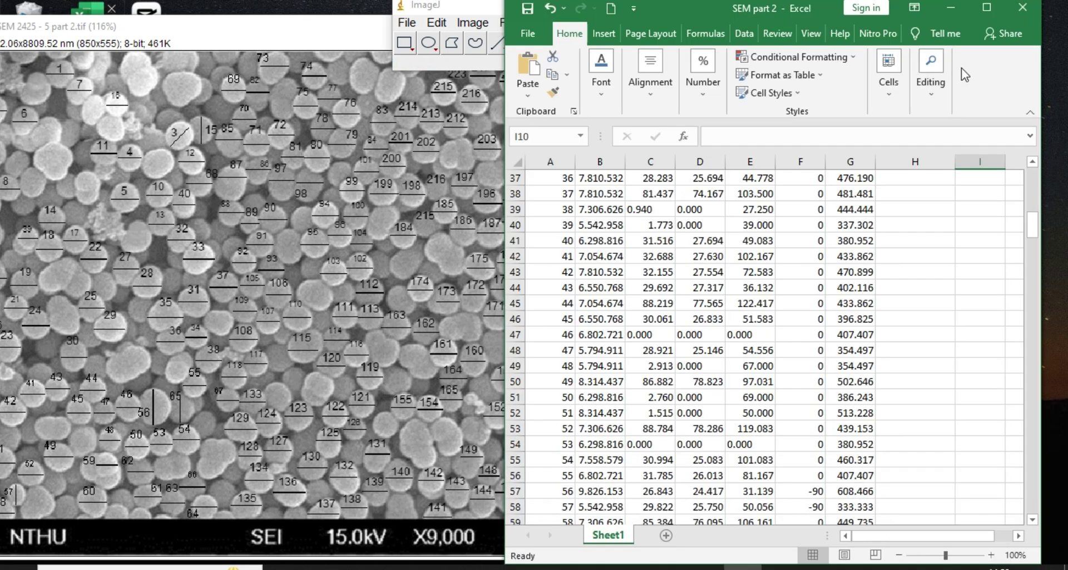
pyautogui.click(985, 8)
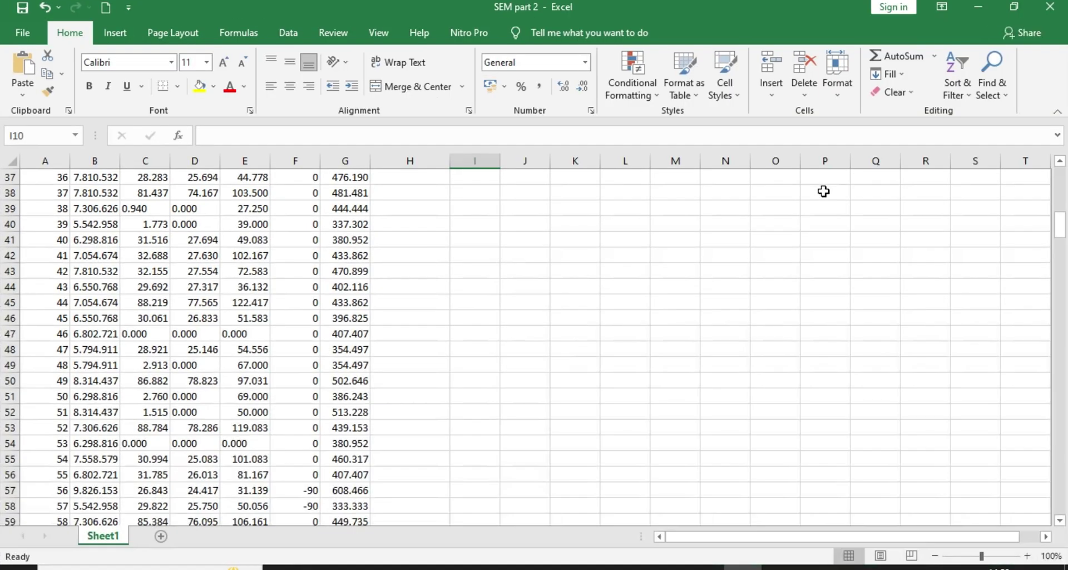
pyautogui.scroll(12, 484, 295)
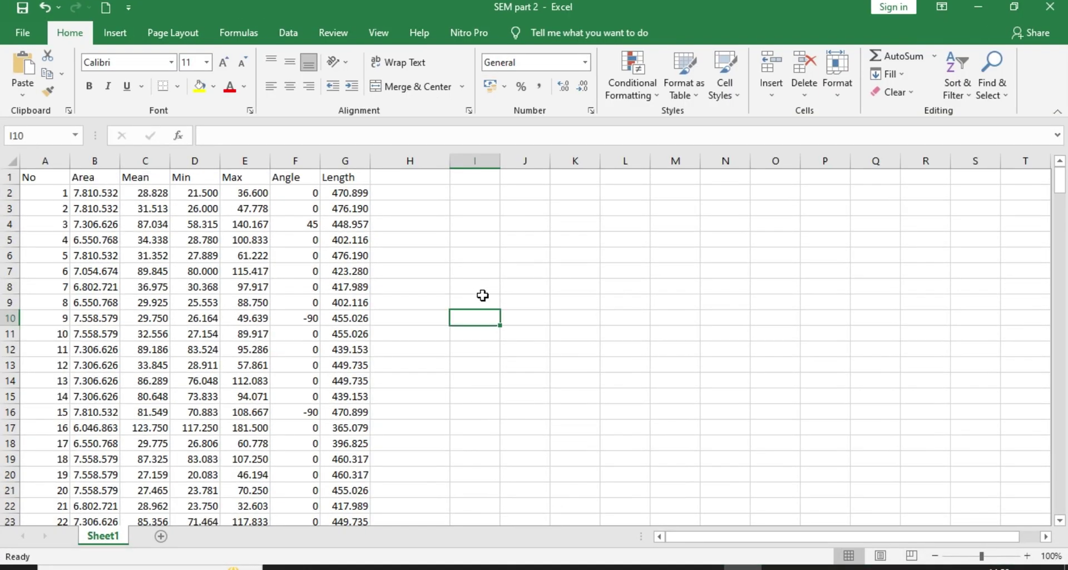
pyautogui.scroll(-12, 481, 294)
pyautogui.scroll(-20, 476, 287)
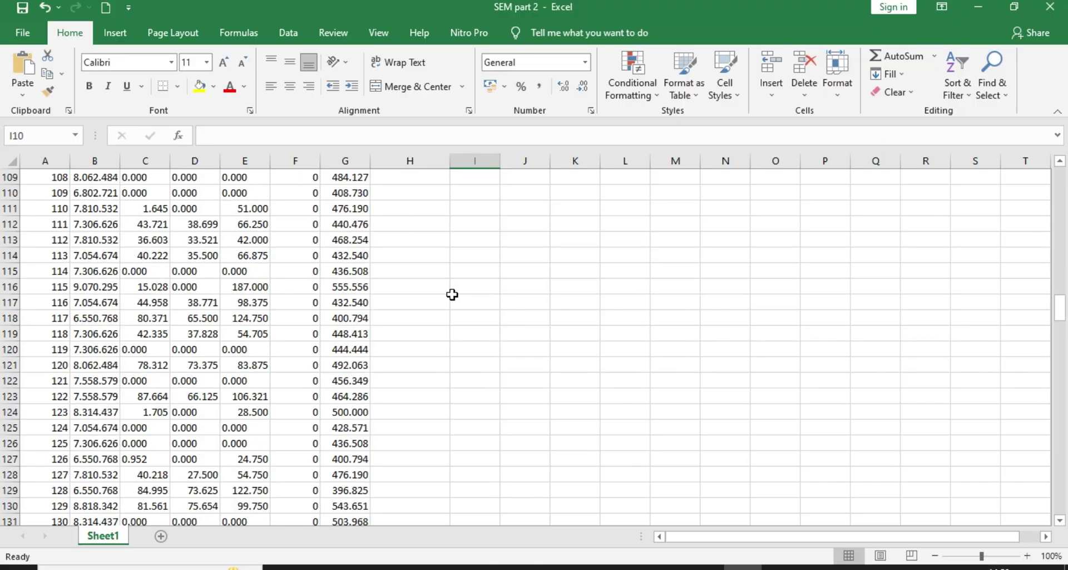
pyautogui.scroll(-14, 452, 294)
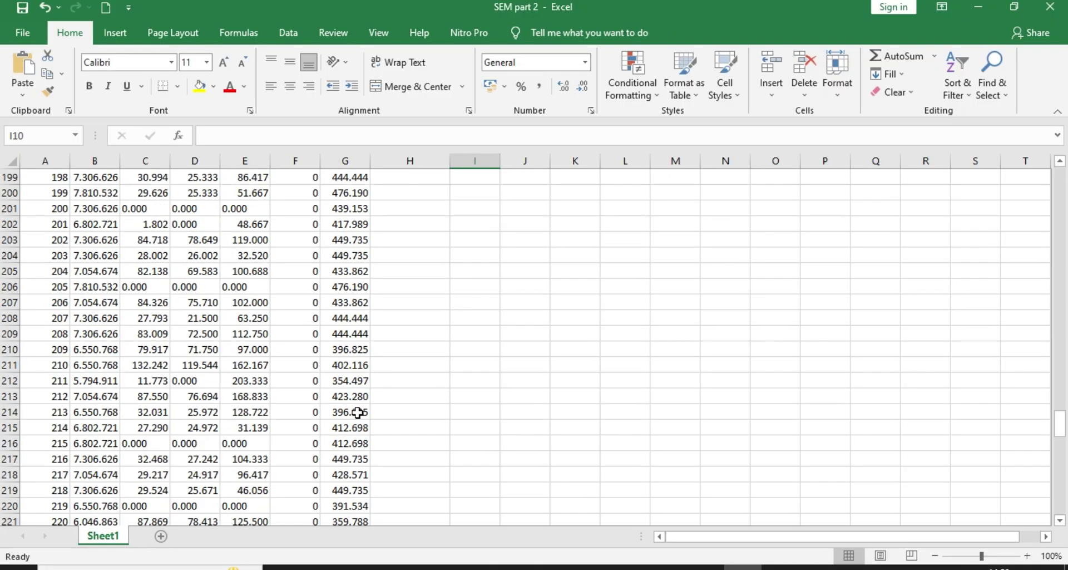
pyautogui.scroll(-18, 390, 412)
pyautogui.scroll(-13, 212, 442)
pyautogui.scroll(5, 184, 363)
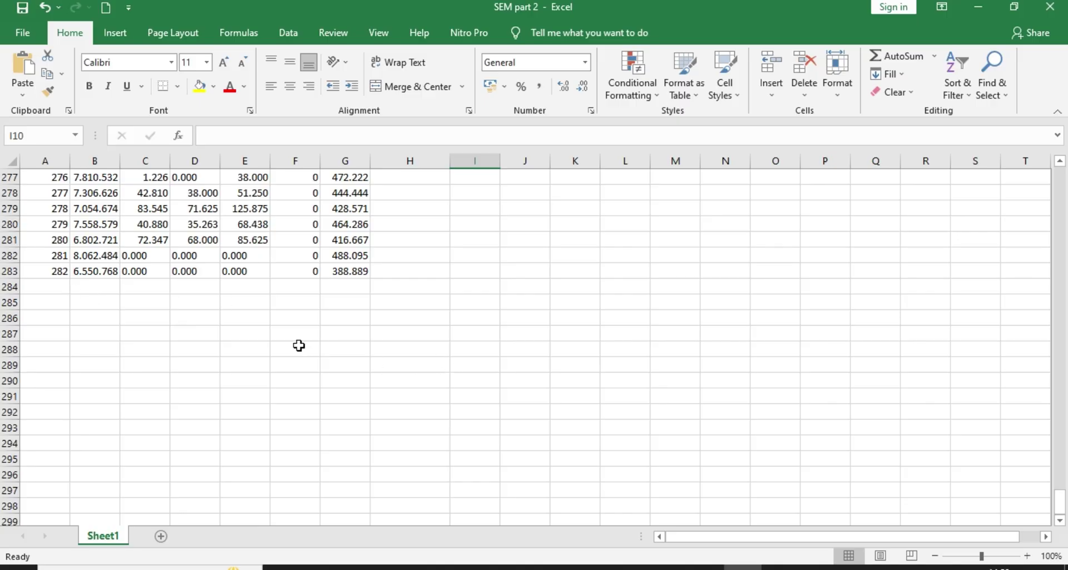
pyautogui.scroll(1, 299, 346)
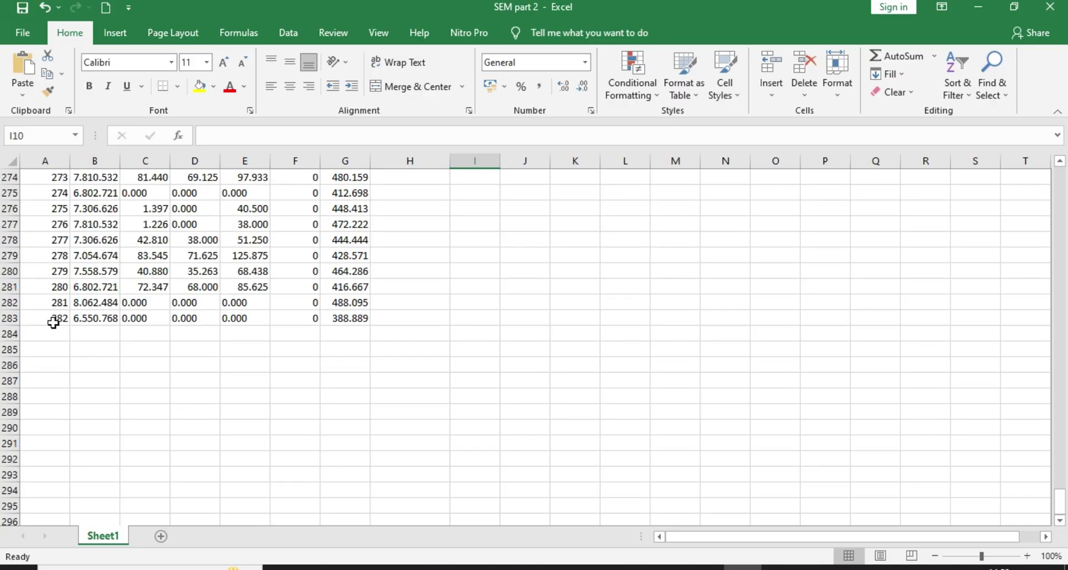
pyautogui.scroll(20, 434, 345)
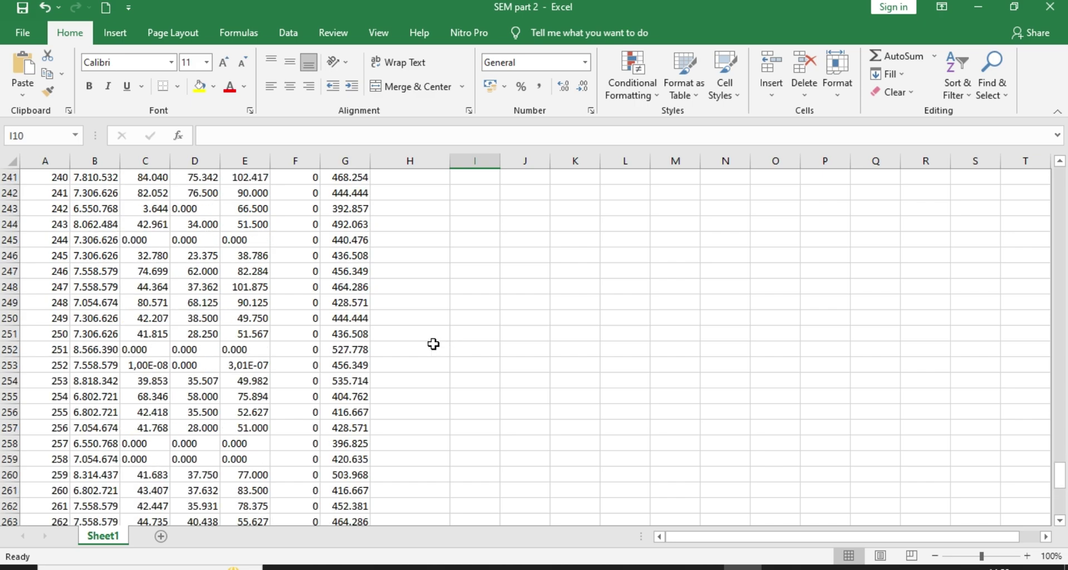
pyautogui.scroll(14, 348, 350)
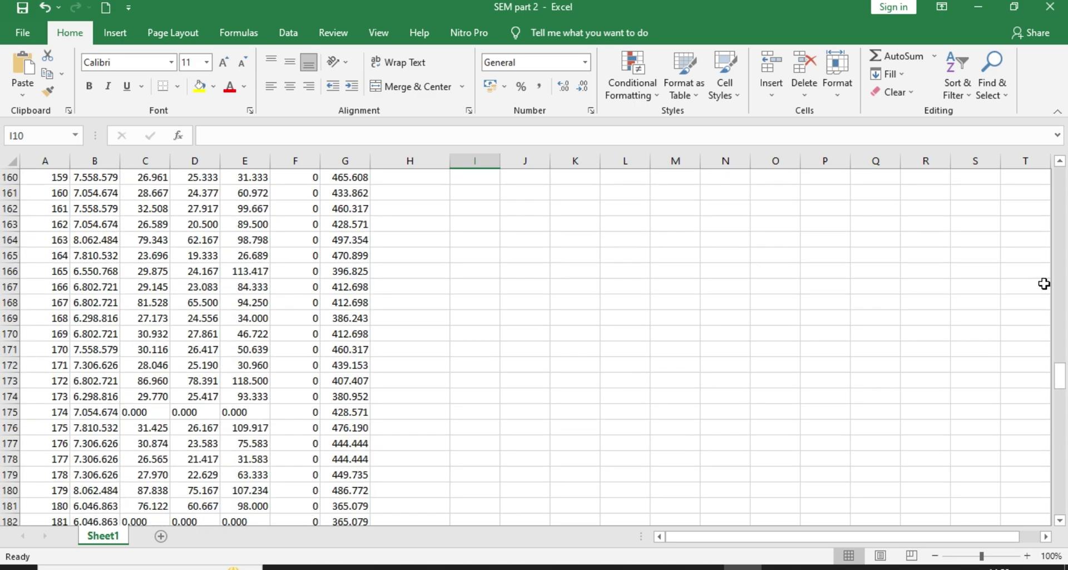
pyautogui.moveTo(1063, 381); pyautogui.dragTo(1063, 186)
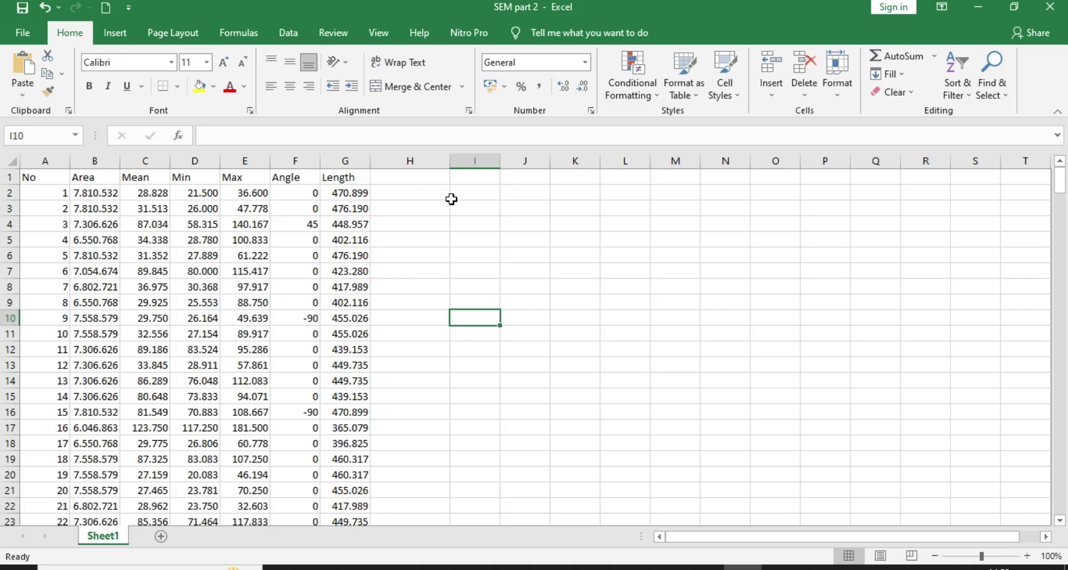
# Enter the formula =G2/1000 in H2 and fill it down column H for all measured lengths.
pyautogui.click(384, 196)
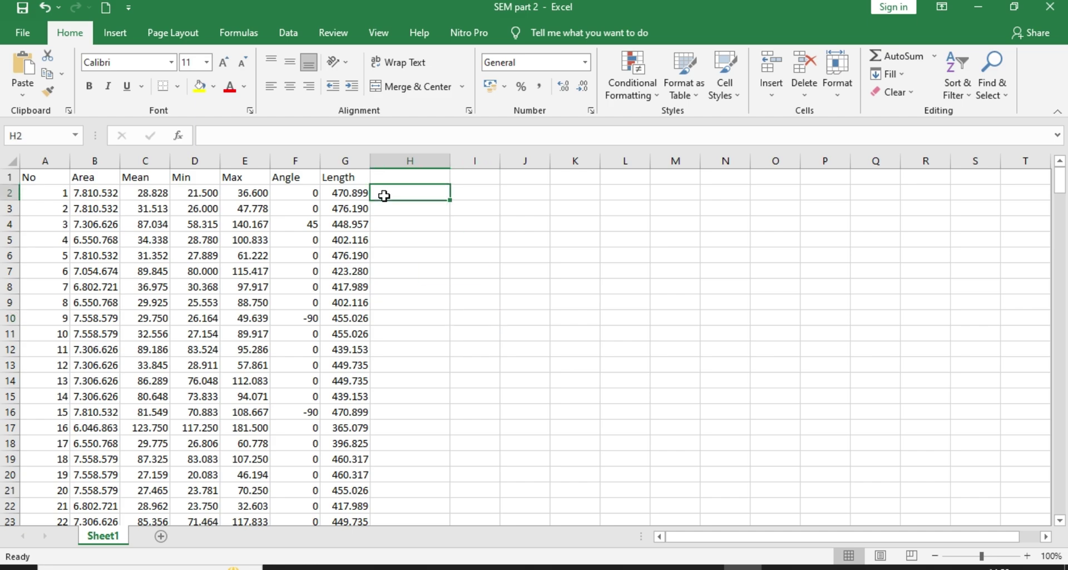
pyautogui.write('=')
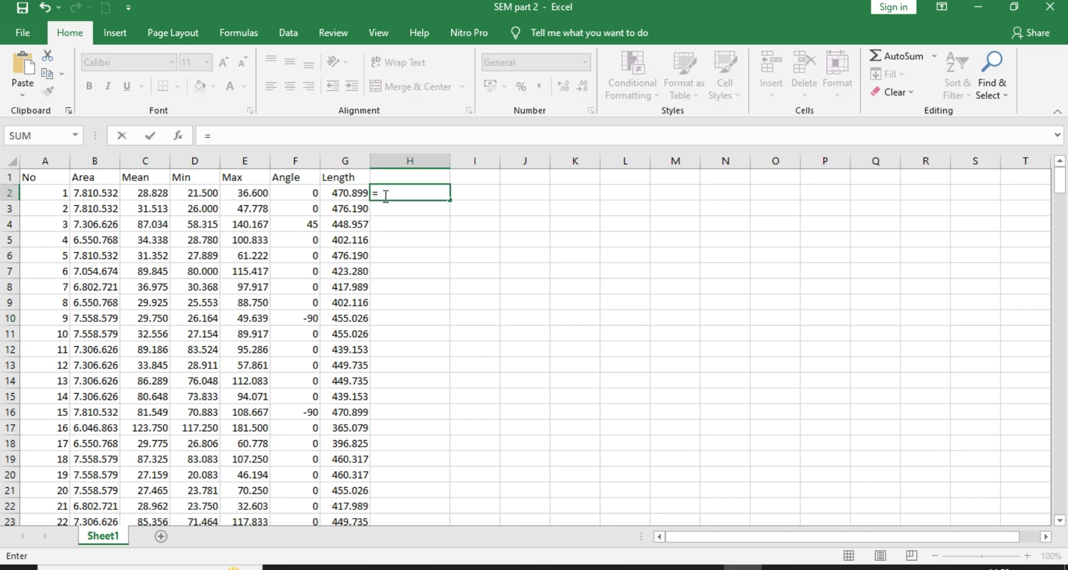
pyautogui.click(345, 193)
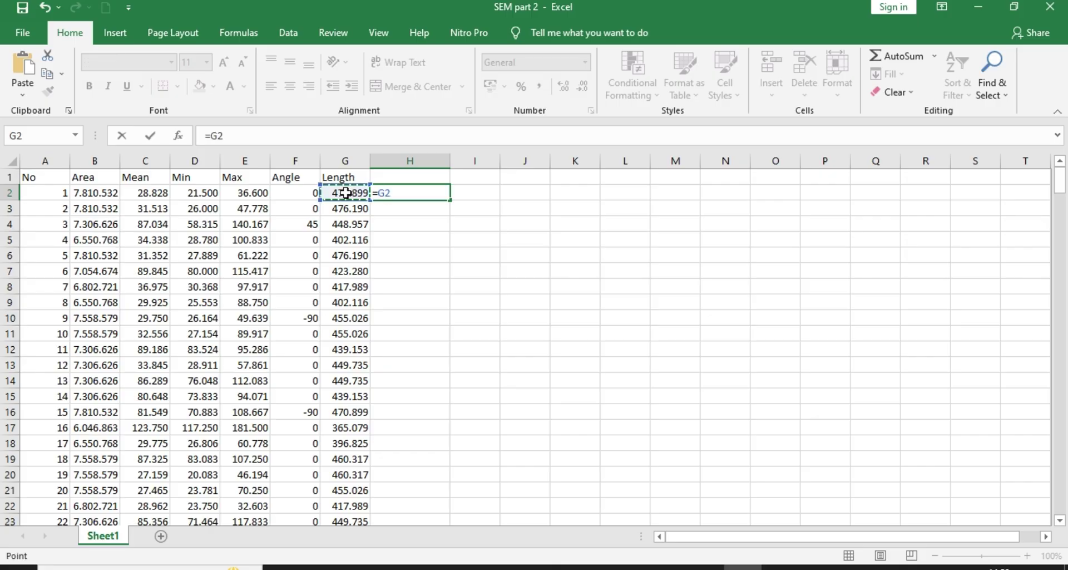
pyautogui.write('/')
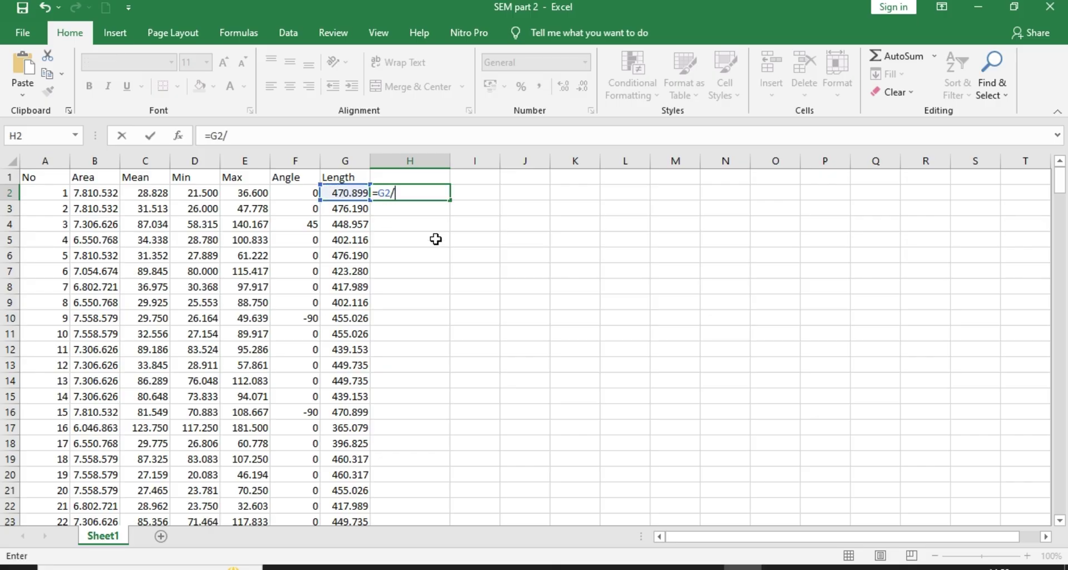
pyautogui.write('1000')
pyautogui.press('Return')
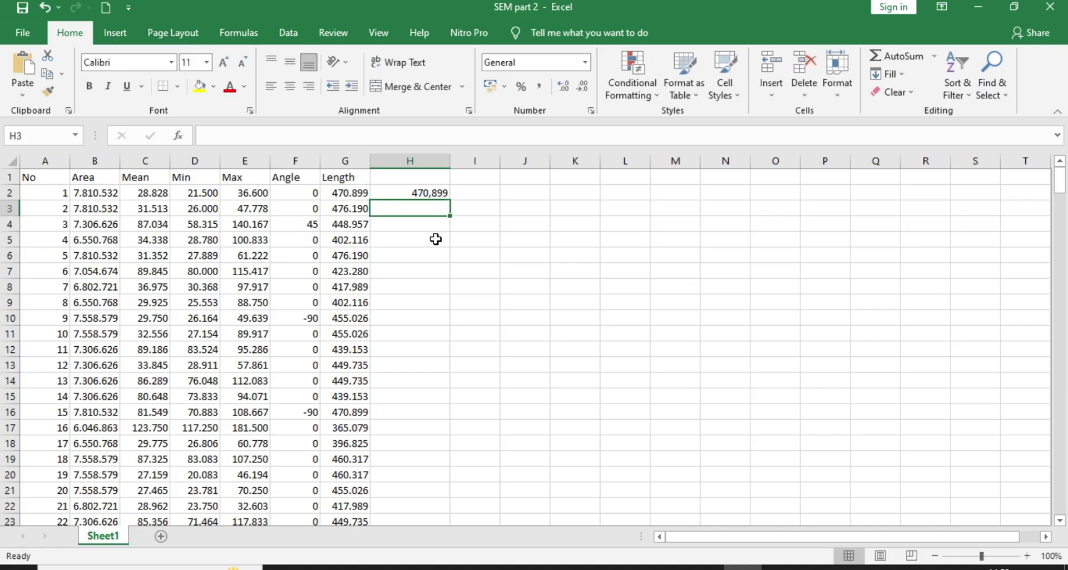
pyautogui.click(418, 194)
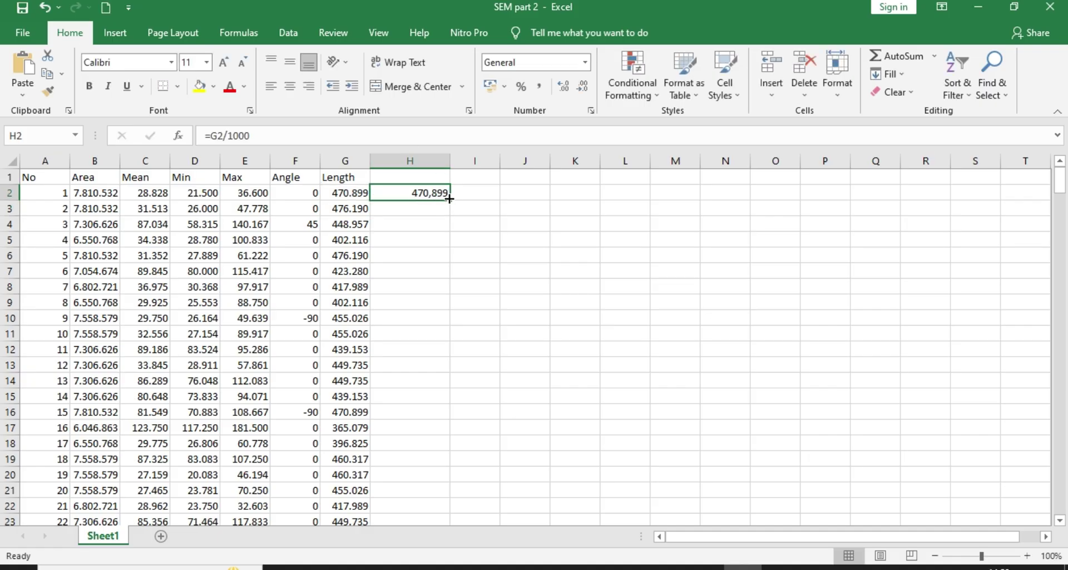
pyautogui.doubleClick(449, 198)
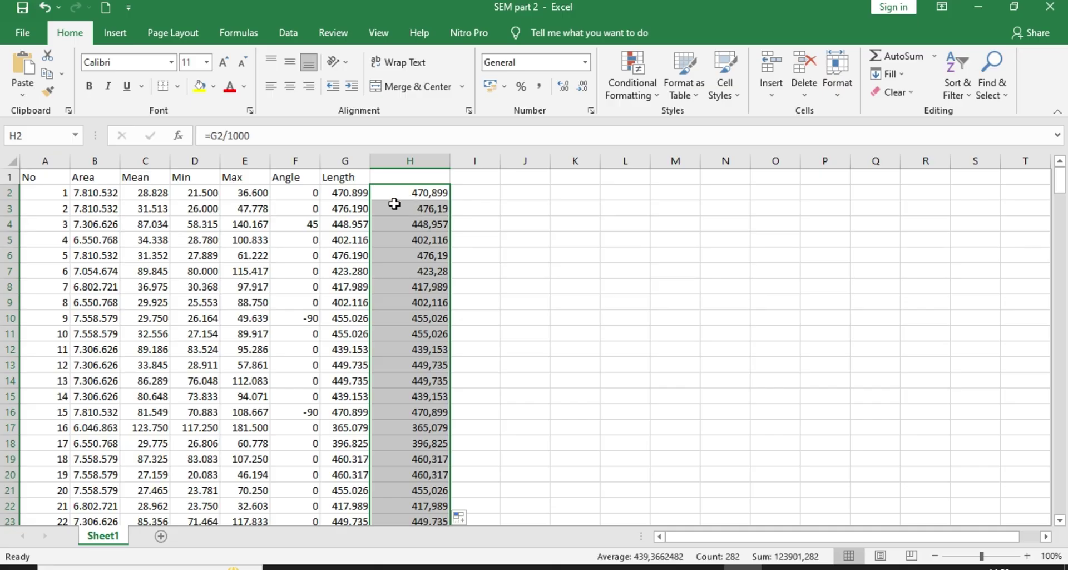
# Copy the converted lengths from column H and paste them into column B(Y) of Book1 in OriginPro, starting at row 1.
pyautogui.hotkey('ctrl', 'c')
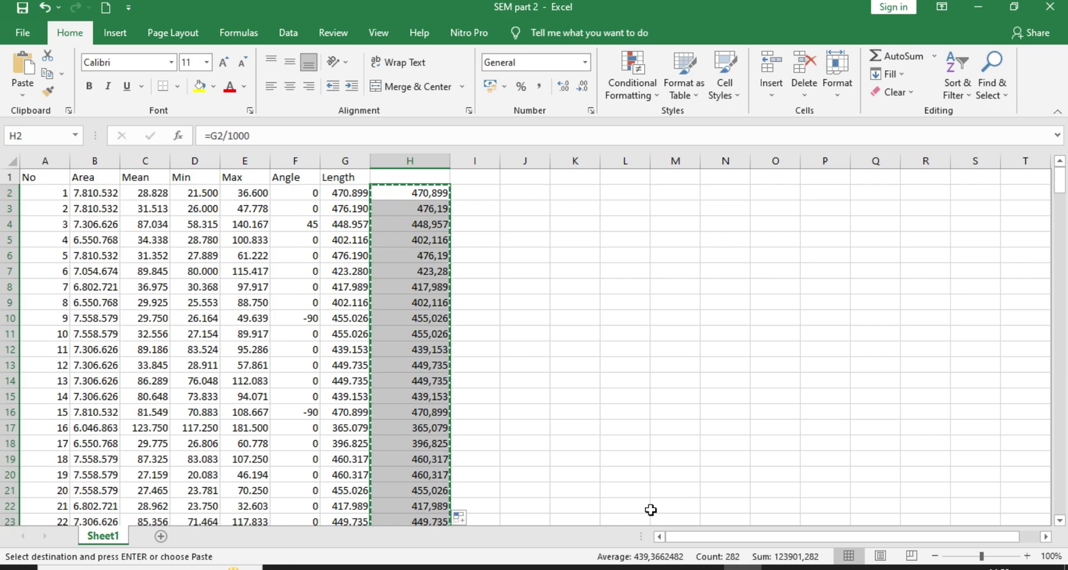
pyautogui.click(628, 567)
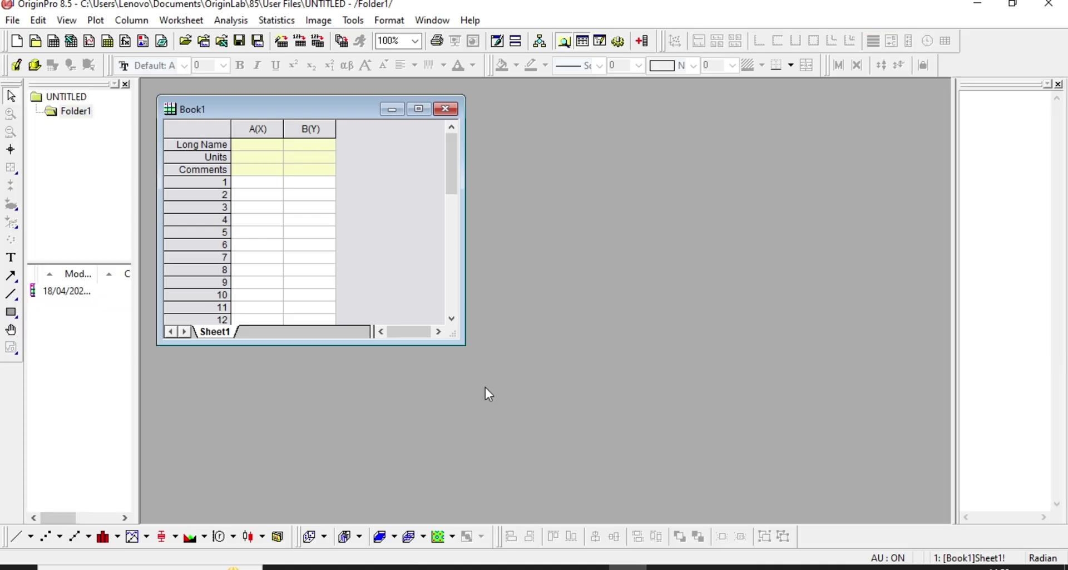
pyautogui.click(311, 190)
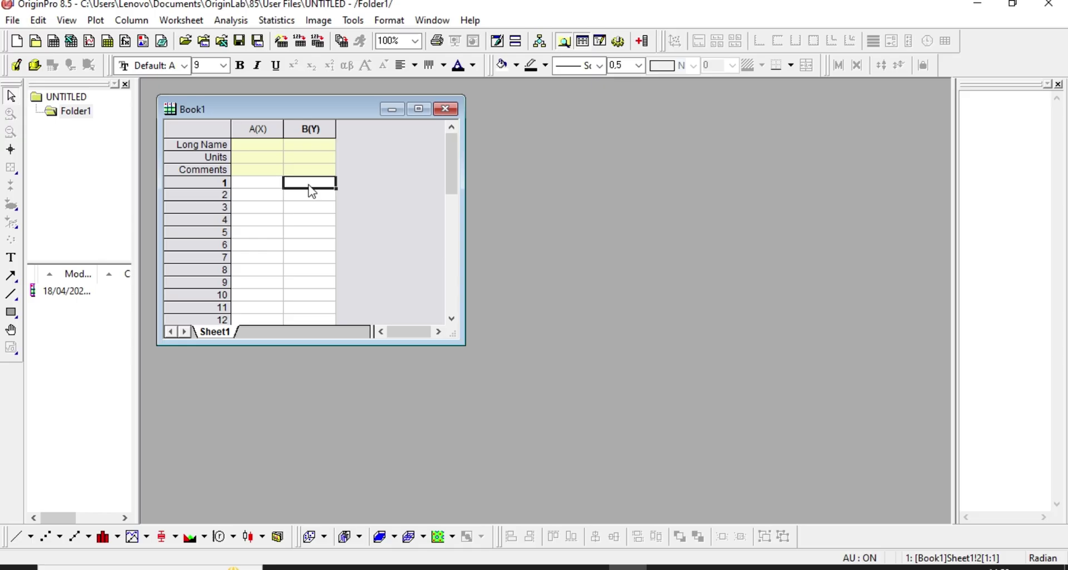
pyautogui.hotkey('ctrl', 'v')
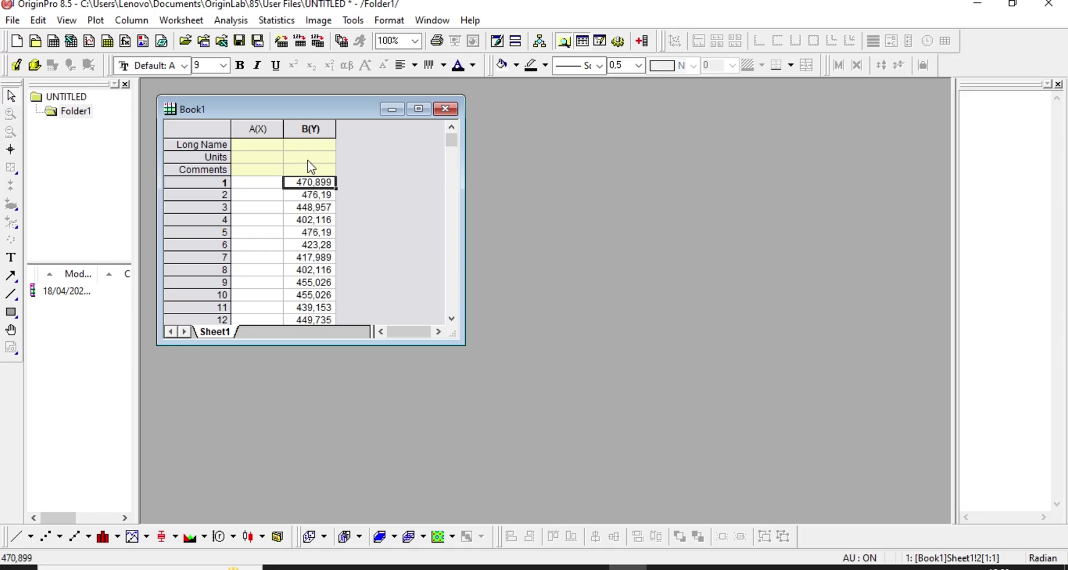
# Enter Length as the long name of column B(Y) in Book1.
pyautogui.click(309, 146)
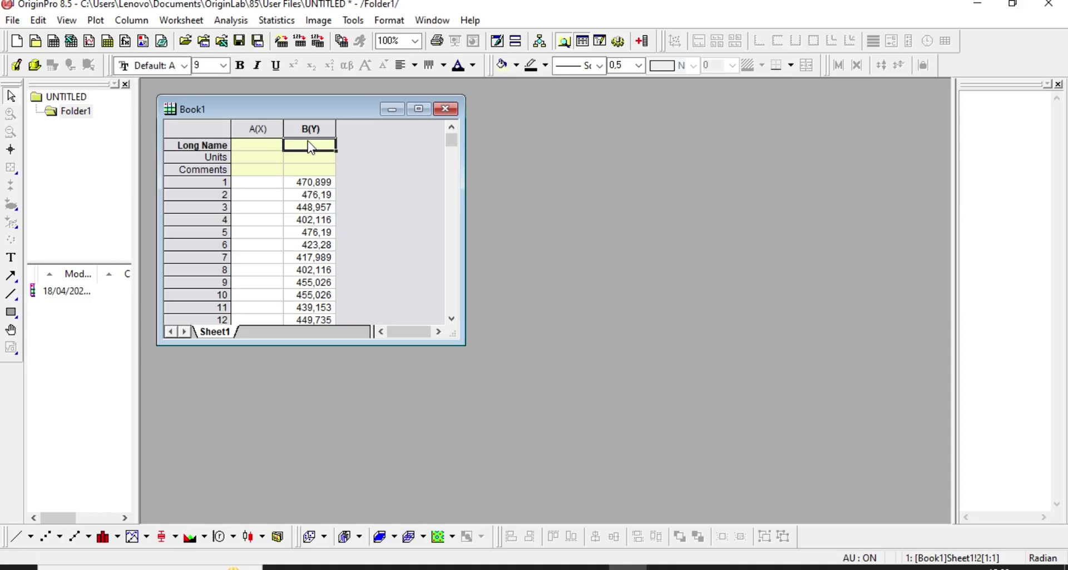
pyautogui.click(310, 146)
pyautogui.write('Length')
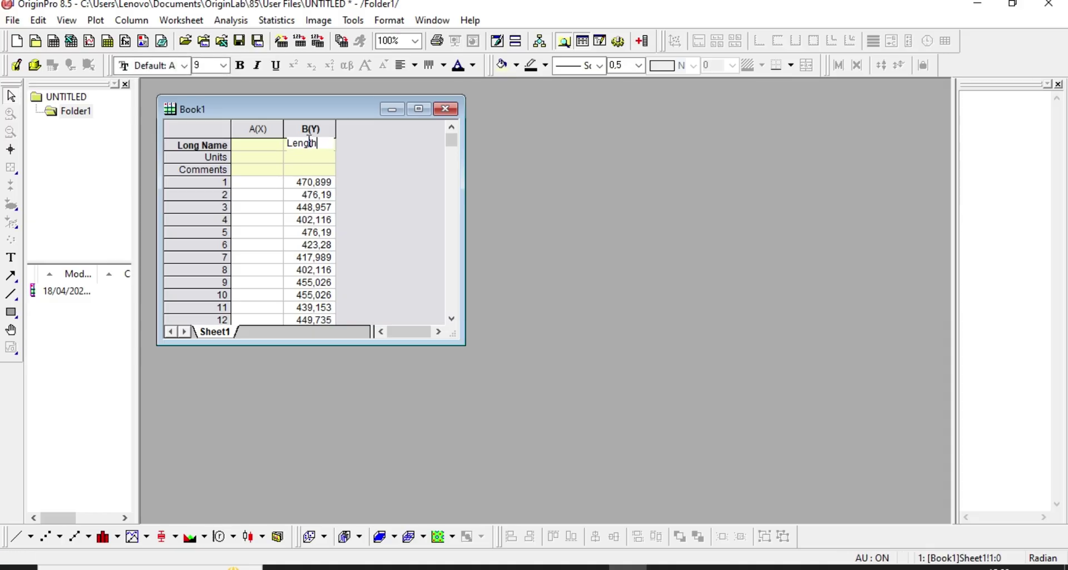
pyautogui.click(352, 218)
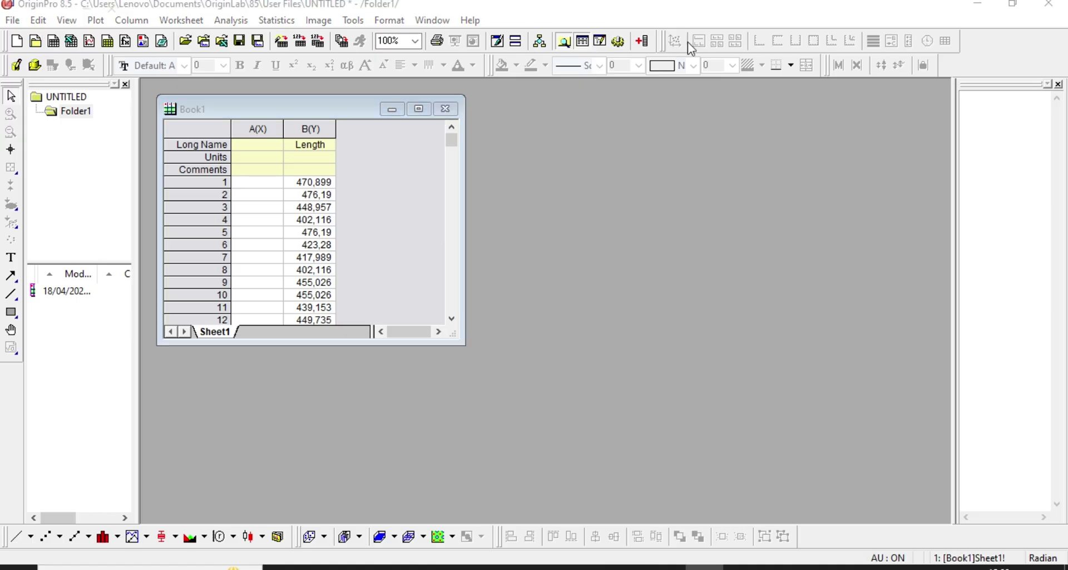
# Plot the whole Length column of Book1 as a statistical histogram.
pyautogui.click(317, 187)
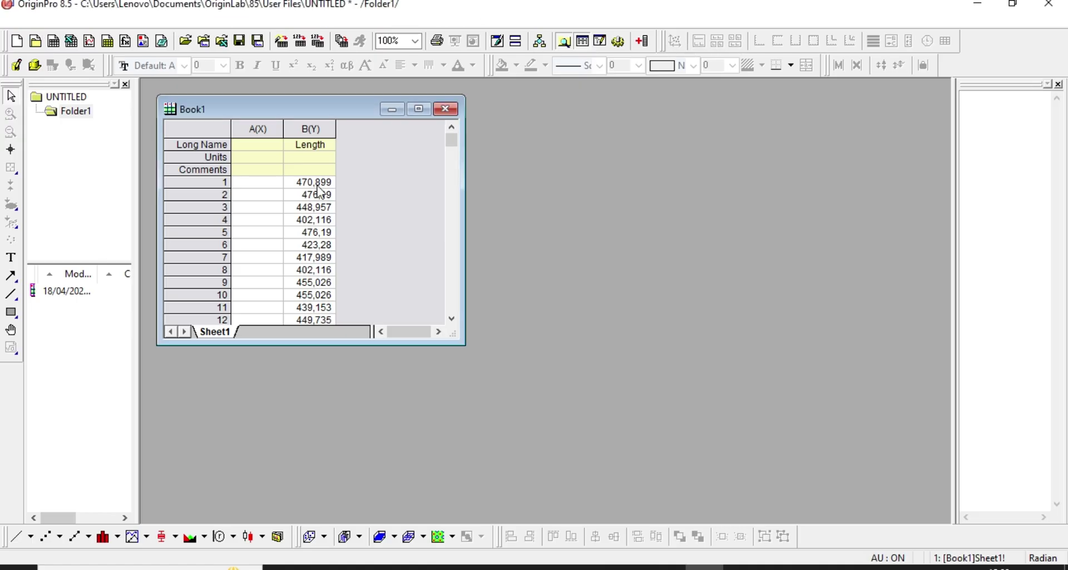
pyautogui.click(306, 130)
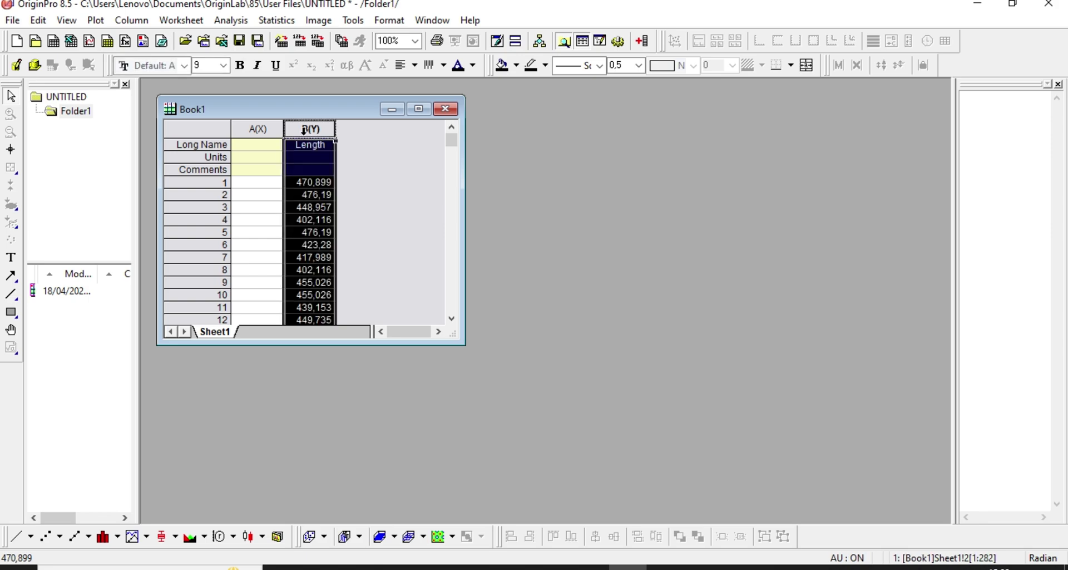
pyautogui.click(96, 20)
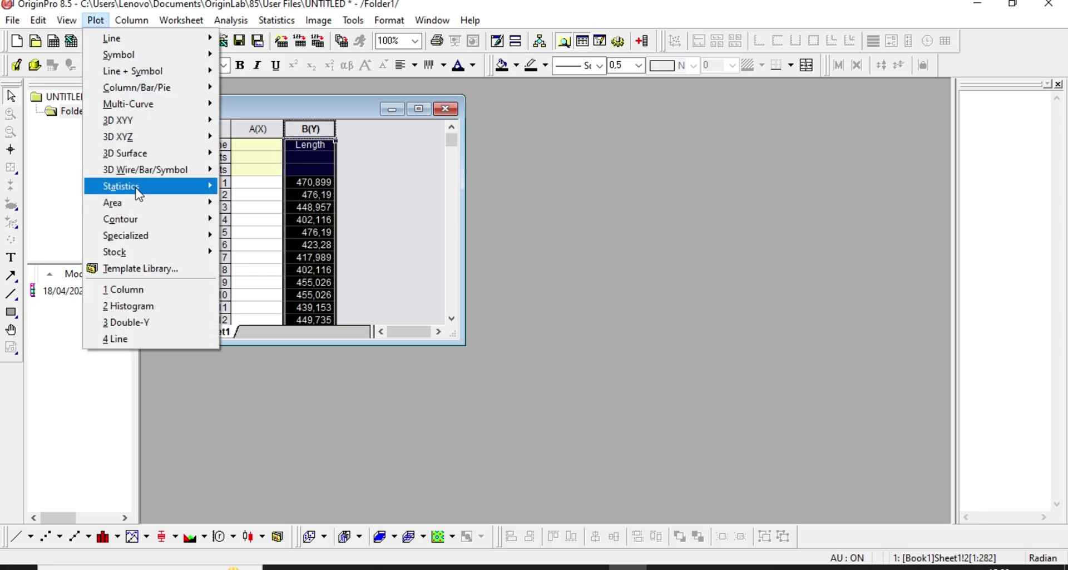
pyautogui.moveTo(136, 189)
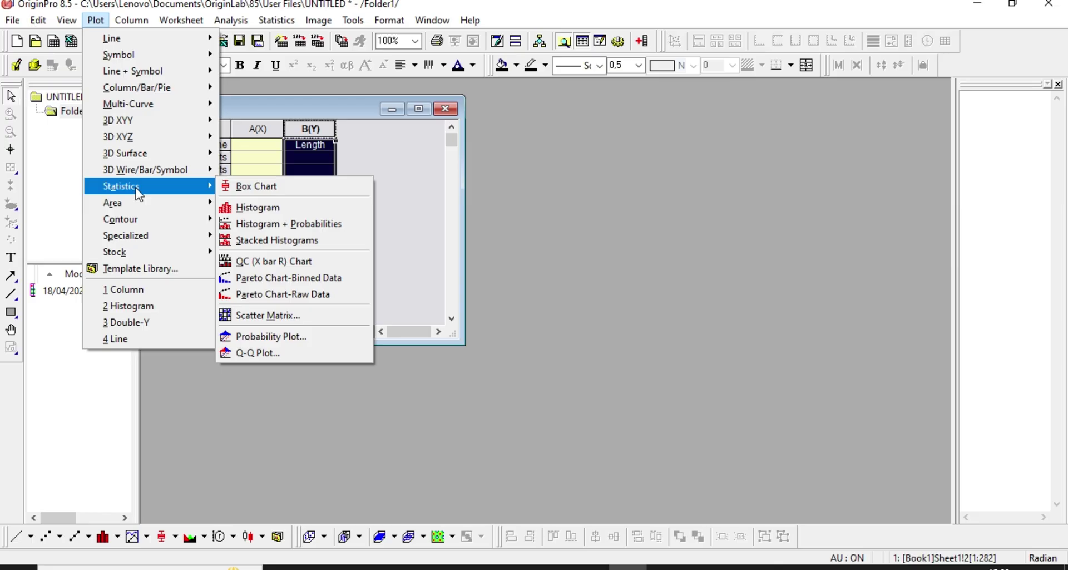
pyautogui.click(242, 207)
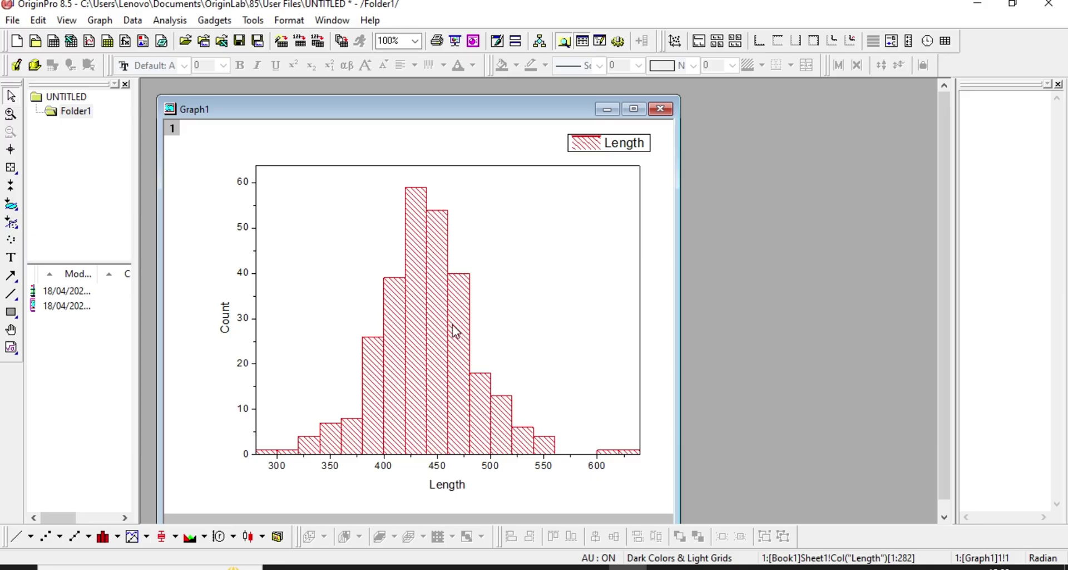
# Go to the bin worksheet of the Length histogram and enlarge its window downward to show all bin rows.
pyautogui.click(423, 376)
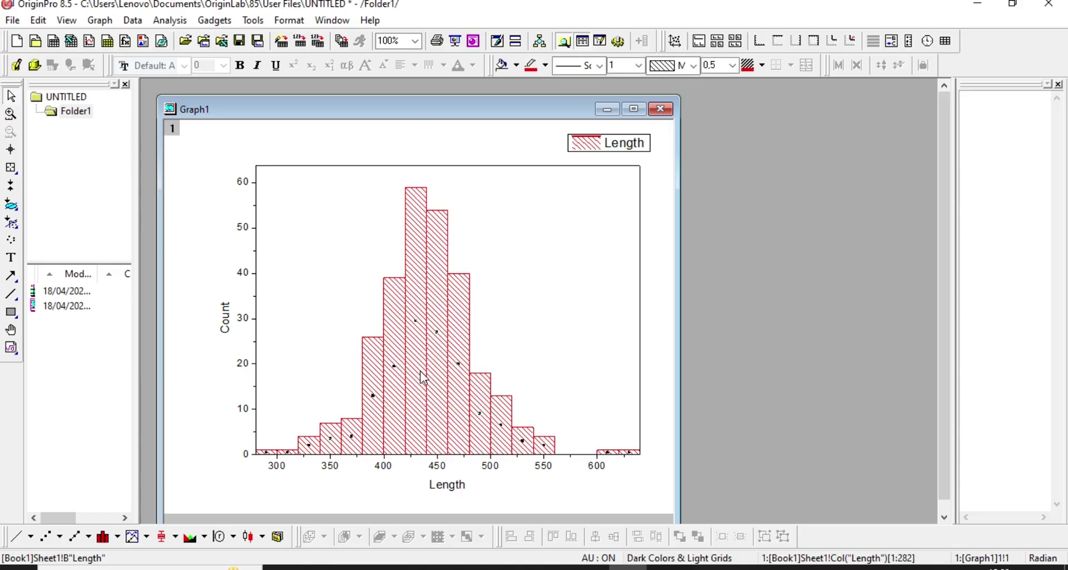
pyautogui.rightClick(423, 376)
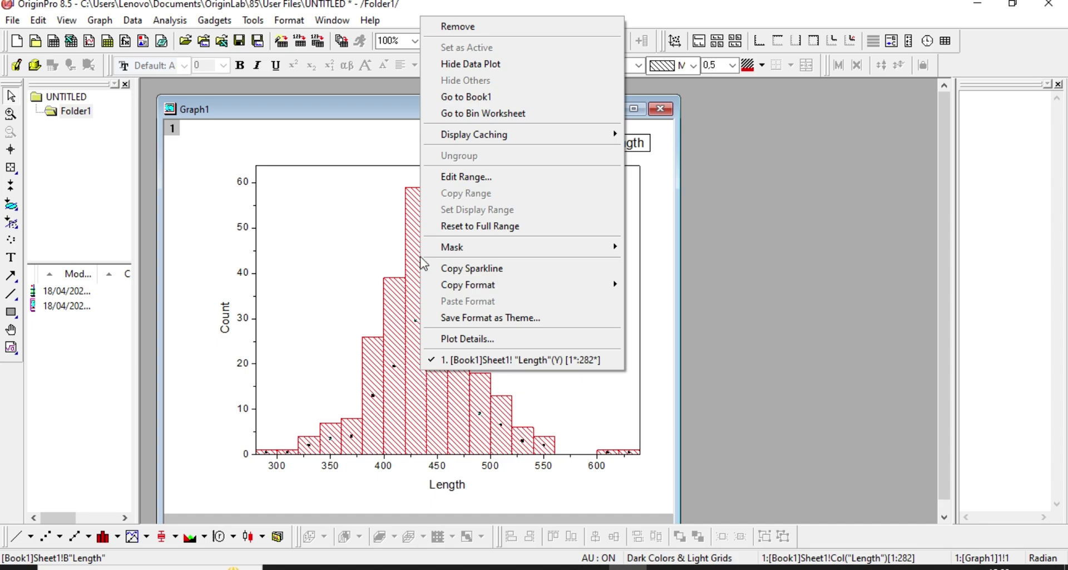
pyautogui.click(455, 114)
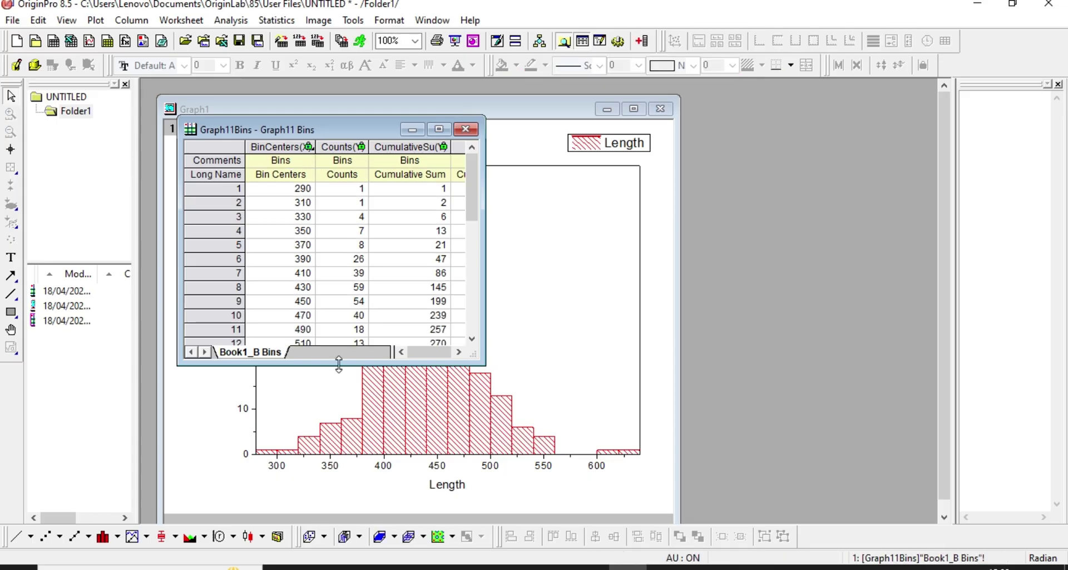
pyautogui.moveTo(338, 364); pyautogui.dragTo(334, 467)
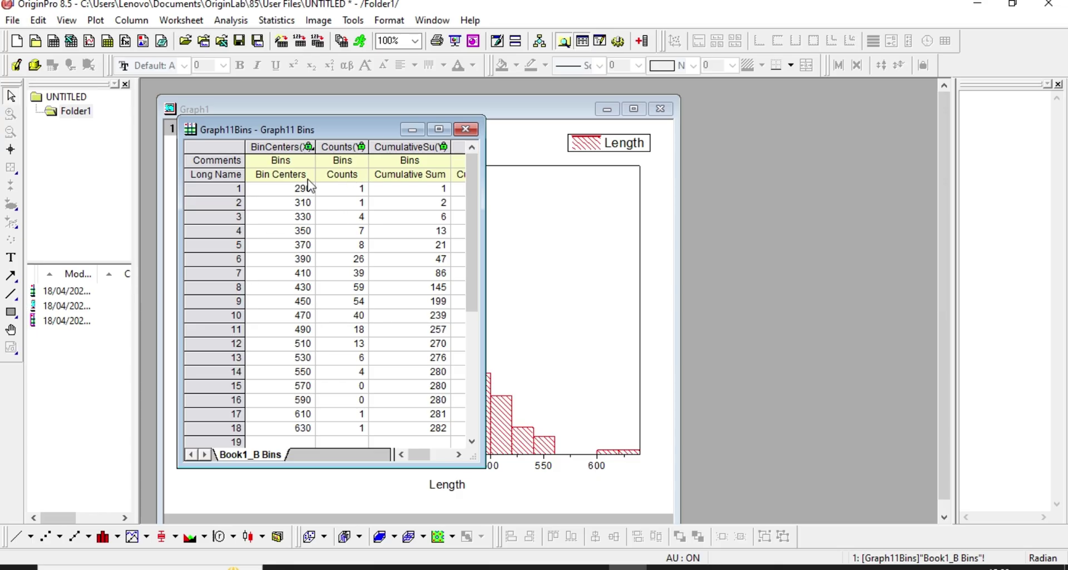
# Plot the Bin Centers and Counts columns as a column chart and shift the new graph window slightly.
pyautogui.click(291, 147)
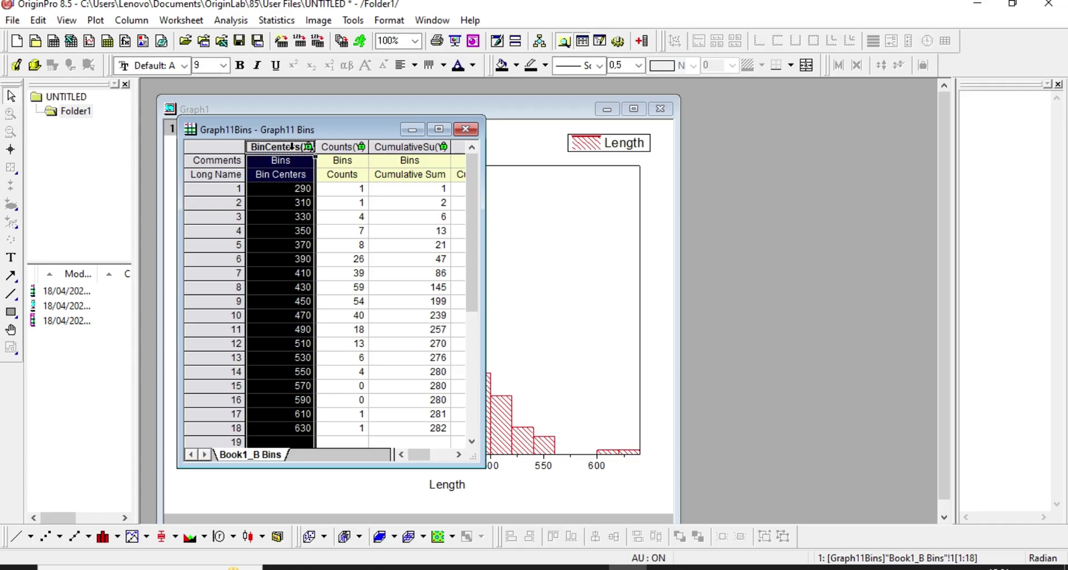
pyautogui.moveTo(291, 147); pyautogui.dragTo(340, 147)
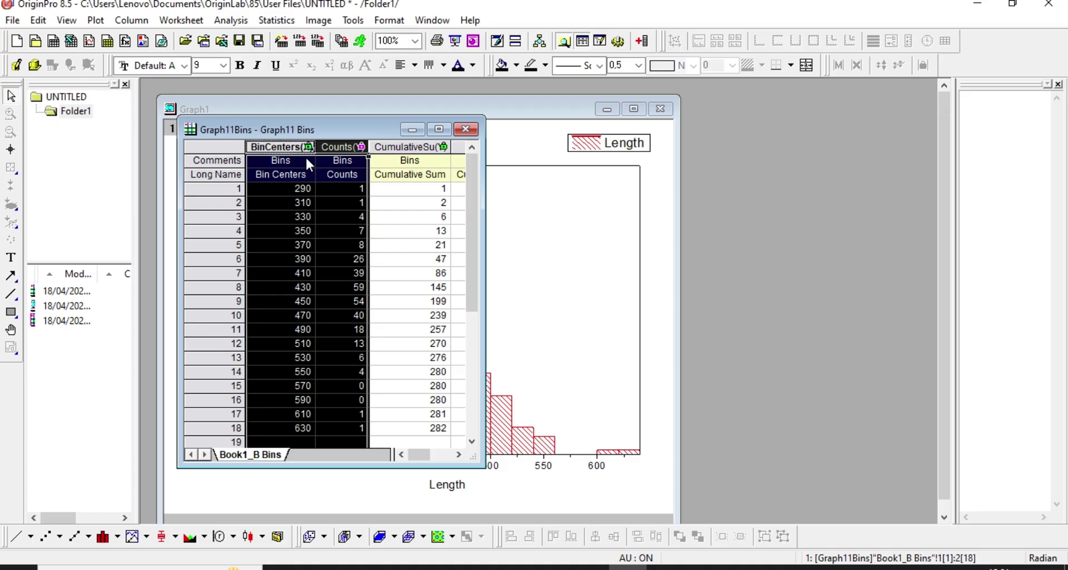
pyautogui.click(98, 23)
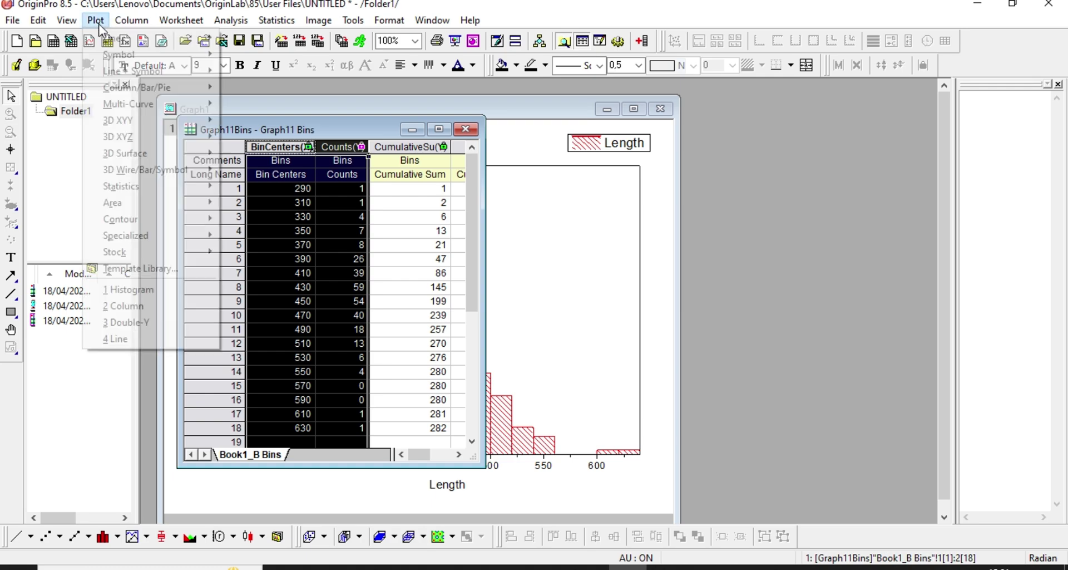
pyautogui.moveTo(140, 84)
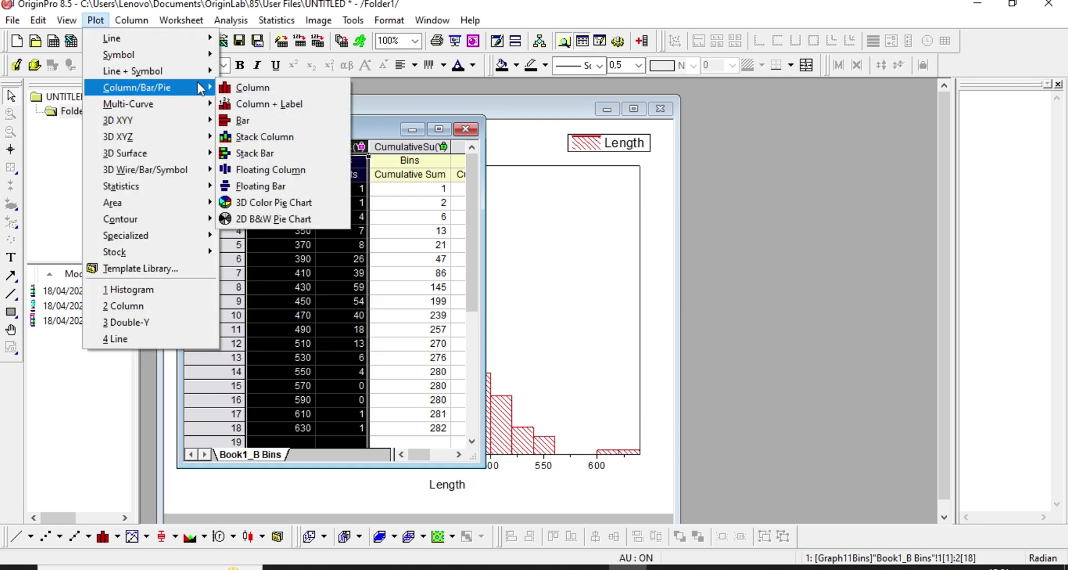
pyautogui.click(231, 86)
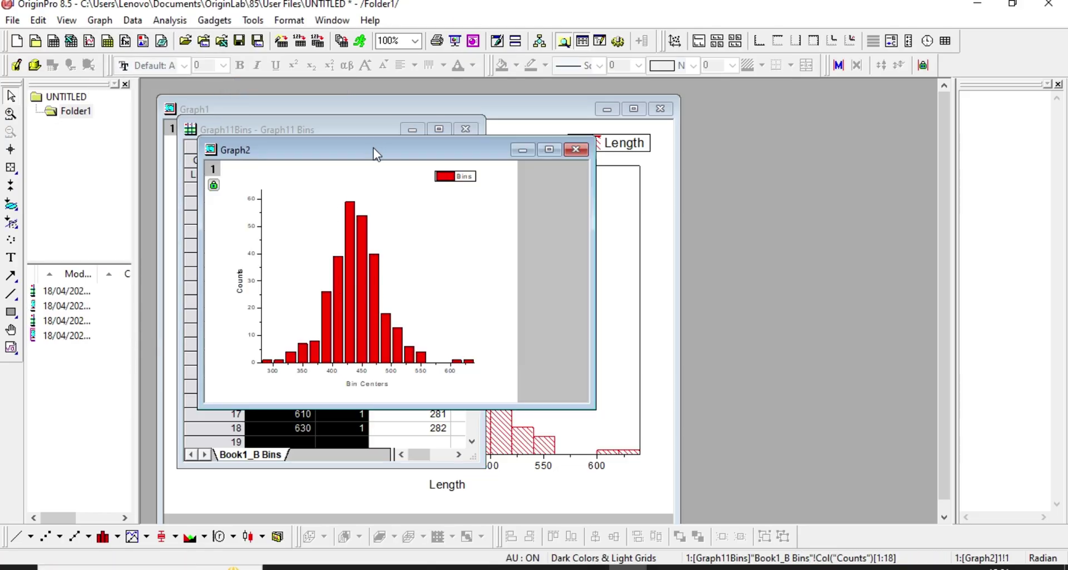
pyautogui.moveTo(372, 148); pyautogui.dragTo(360, 150)
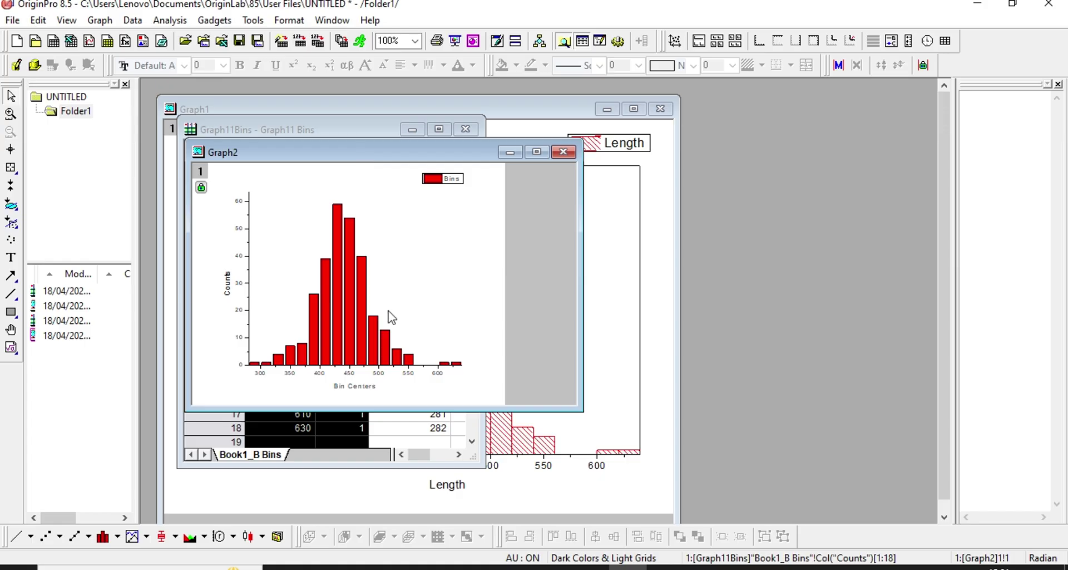
# Select the column plot of the bin counts and open the nonlinear curve fitting dialog for it.
pyautogui.click(341, 328)
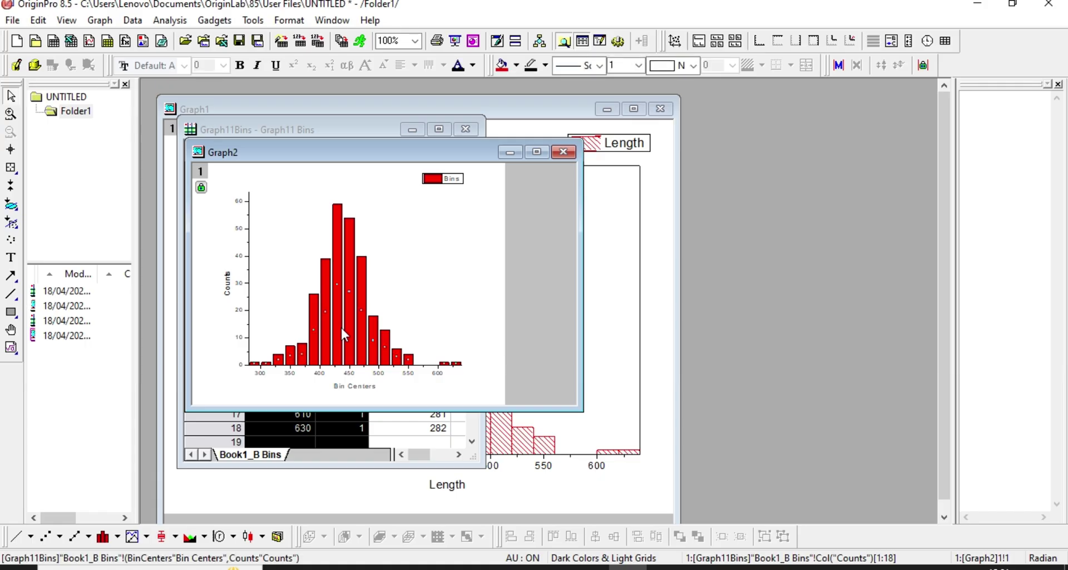
pyautogui.click(171, 20)
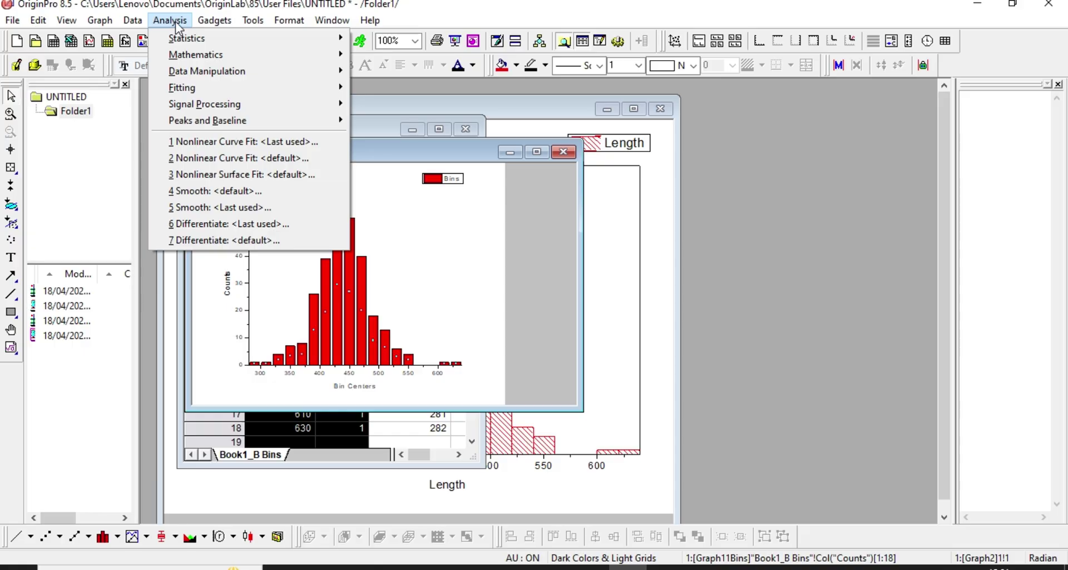
pyautogui.moveTo(183, 60)
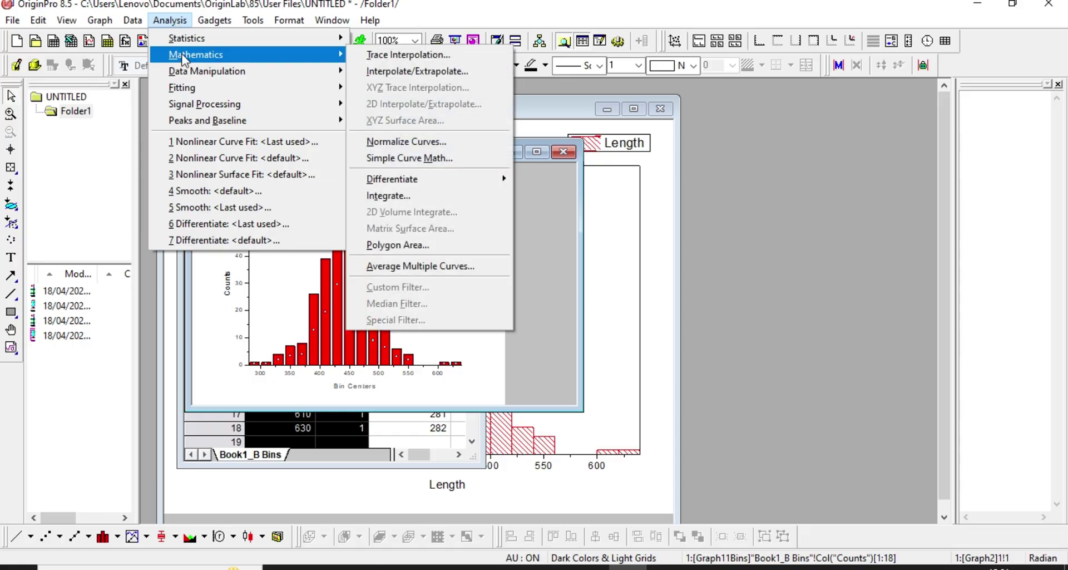
pyautogui.moveTo(184, 90)
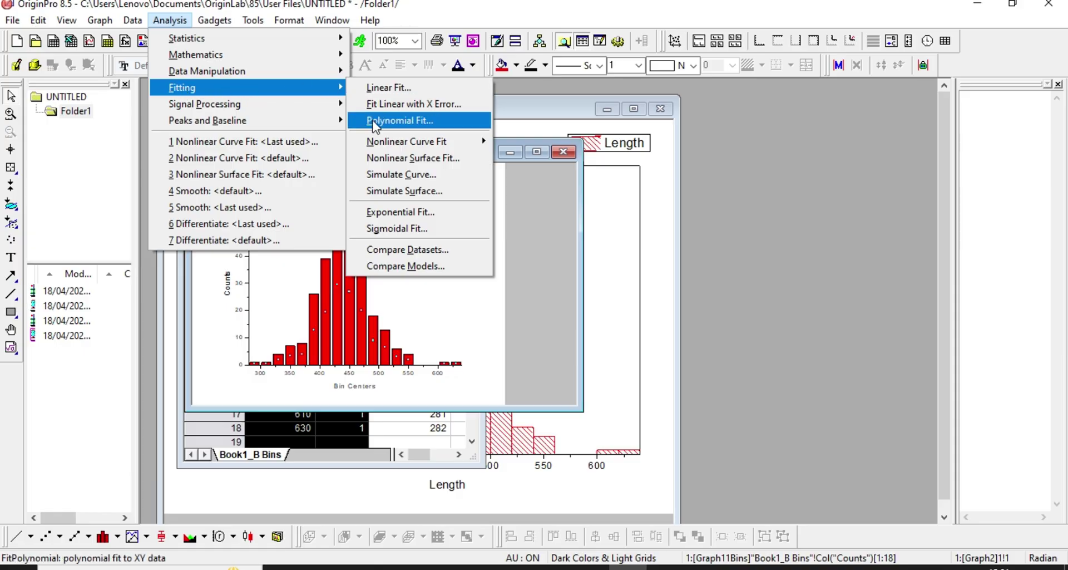
pyautogui.moveTo(393, 149)
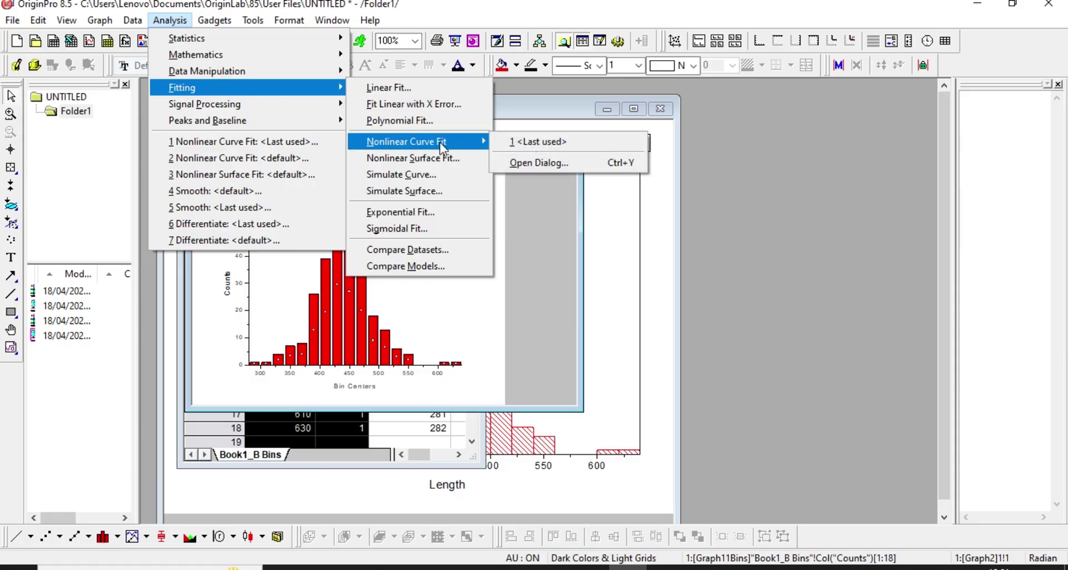
pyautogui.click(526, 162)
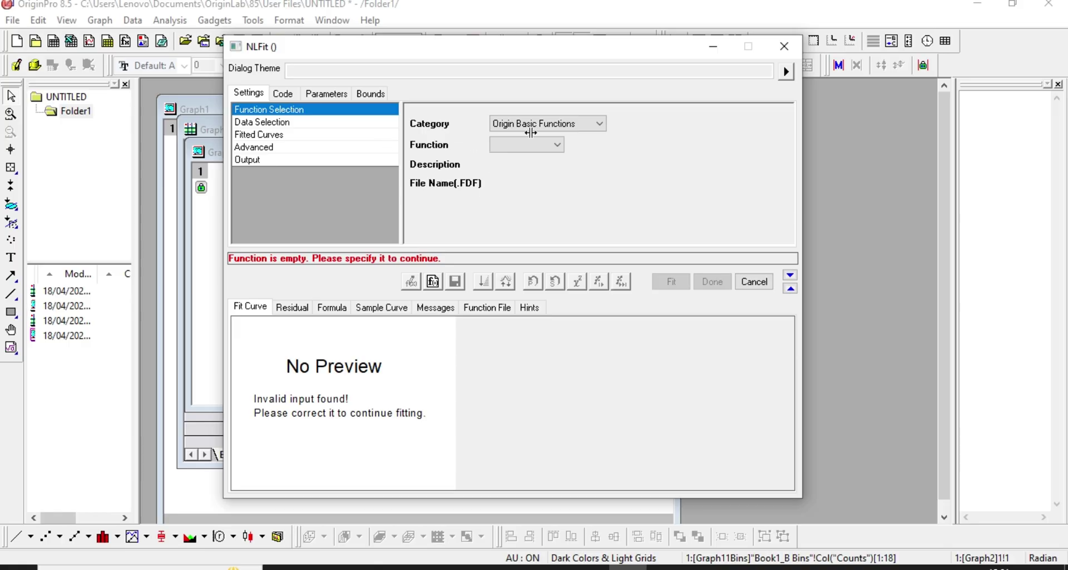
# Set the fit category to Peak Functions and the fitting function to LogNormal.
pyautogui.click(596, 125)
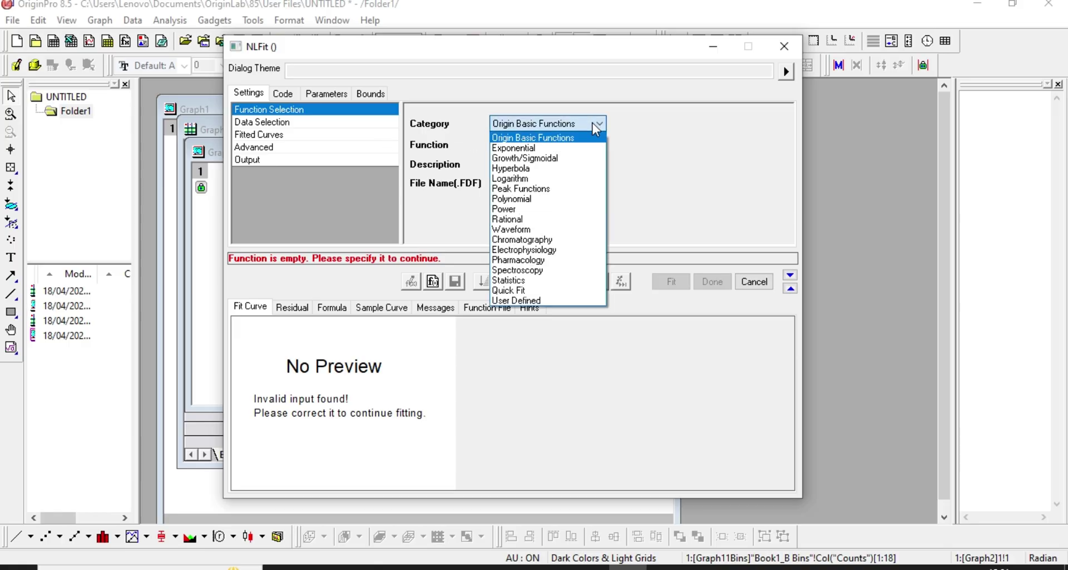
pyautogui.click(556, 189)
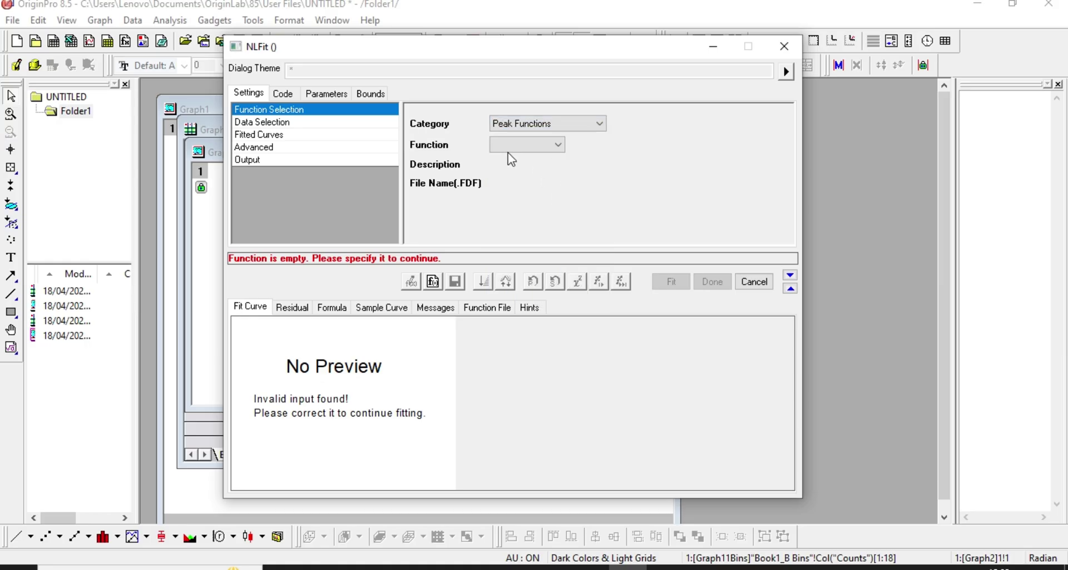
pyautogui.click(535, 146)
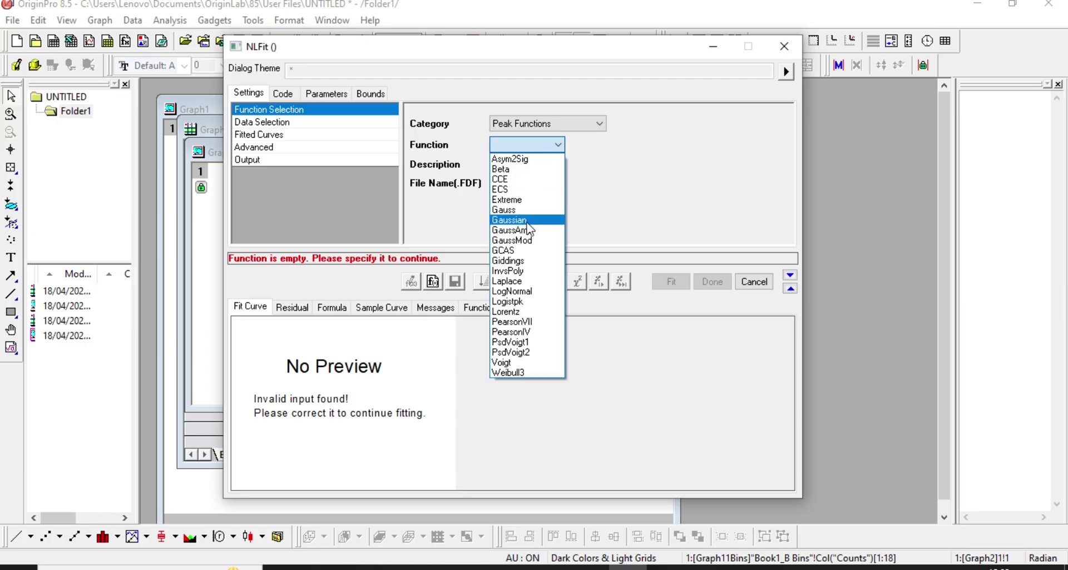
pyautogui.click(536, 292)
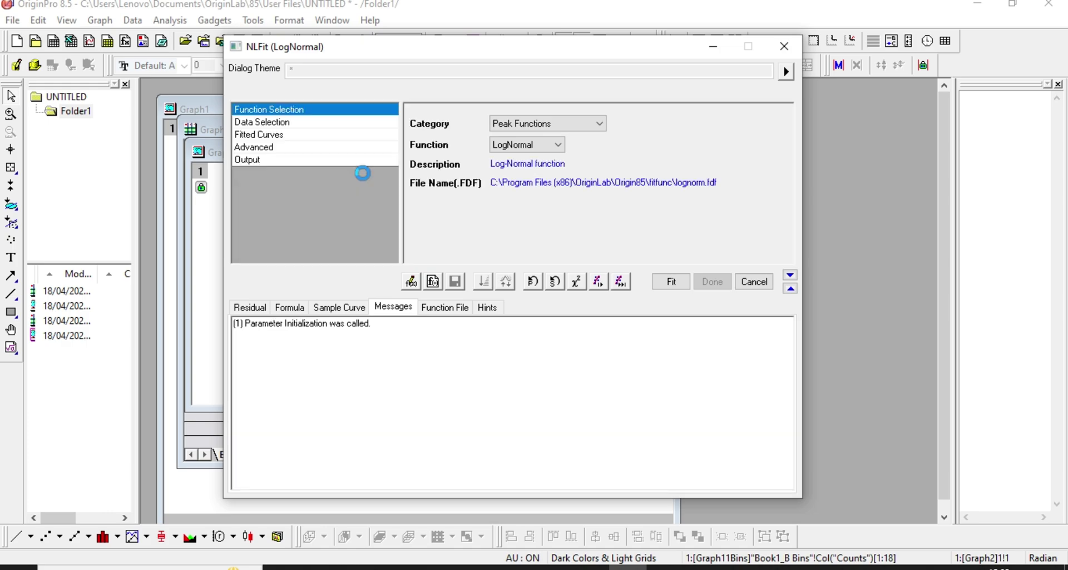
# Include R-Square (COD) among the fit statistics to compute in the advanced settings of the LogNormal fit.
pyautogui.click(257, 147)
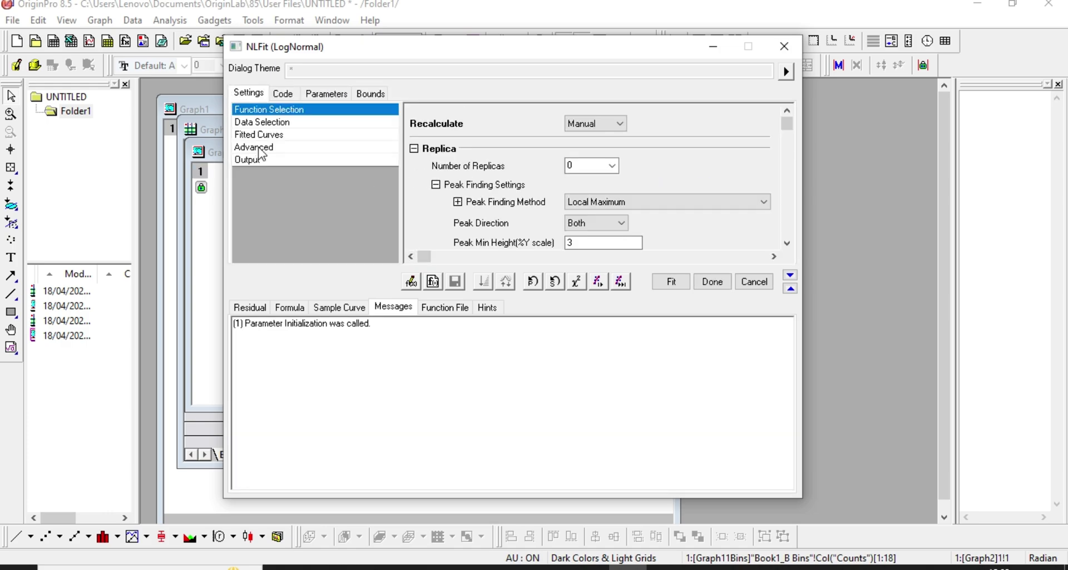
pyautogui.scroll(-3, 525, 145)
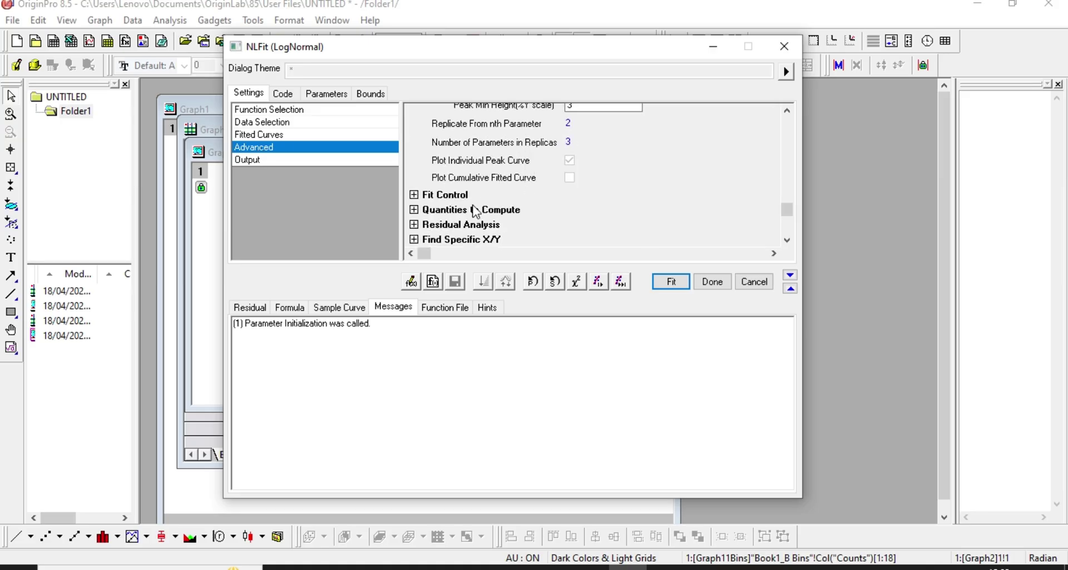
pyautogui.scroll(-1, 476, 212)
pyautogui.click(414, 194)
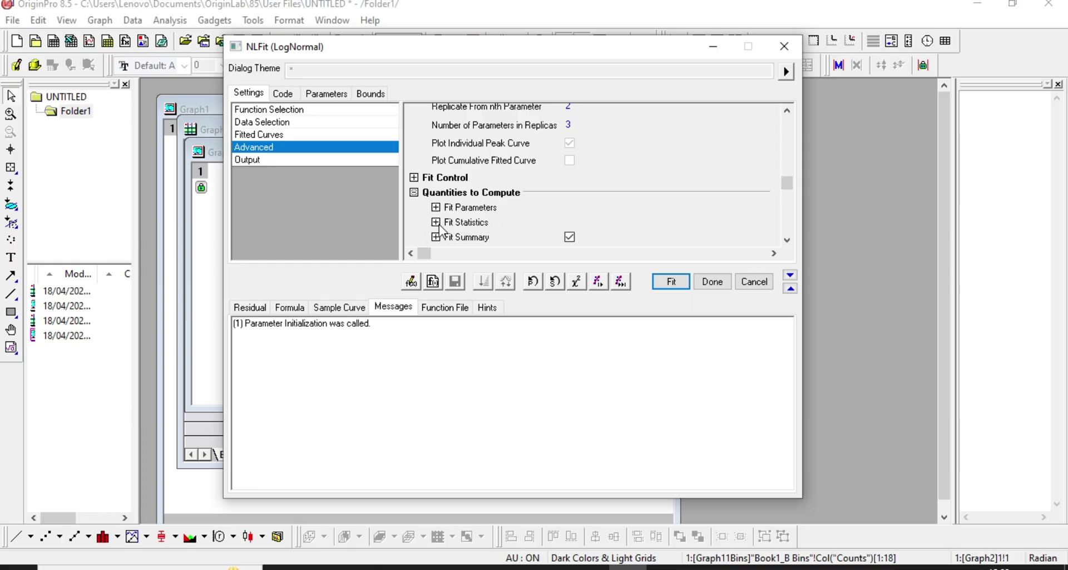
pyautogui.click(436, 222)
pyautogui.scroll(-2, 563, 205)
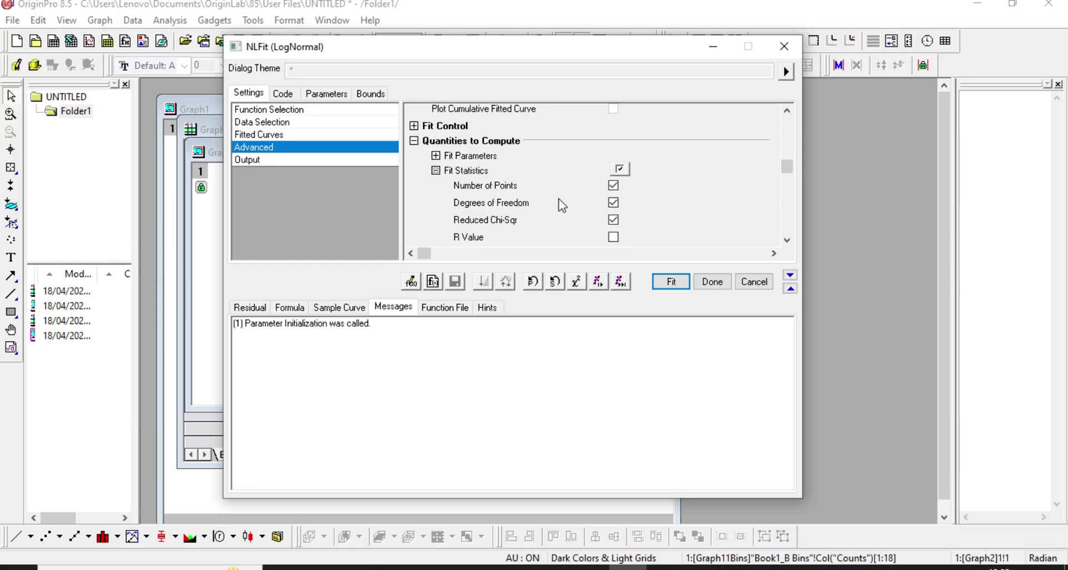
pyautogui.scroll(-1, 561, 203)
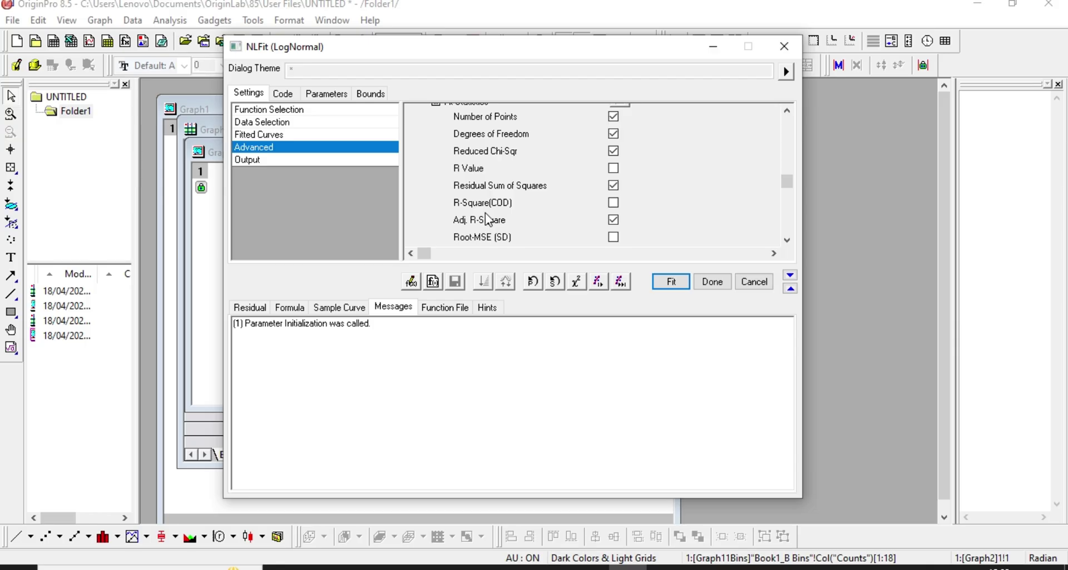
pyautogui.click(613, 204)
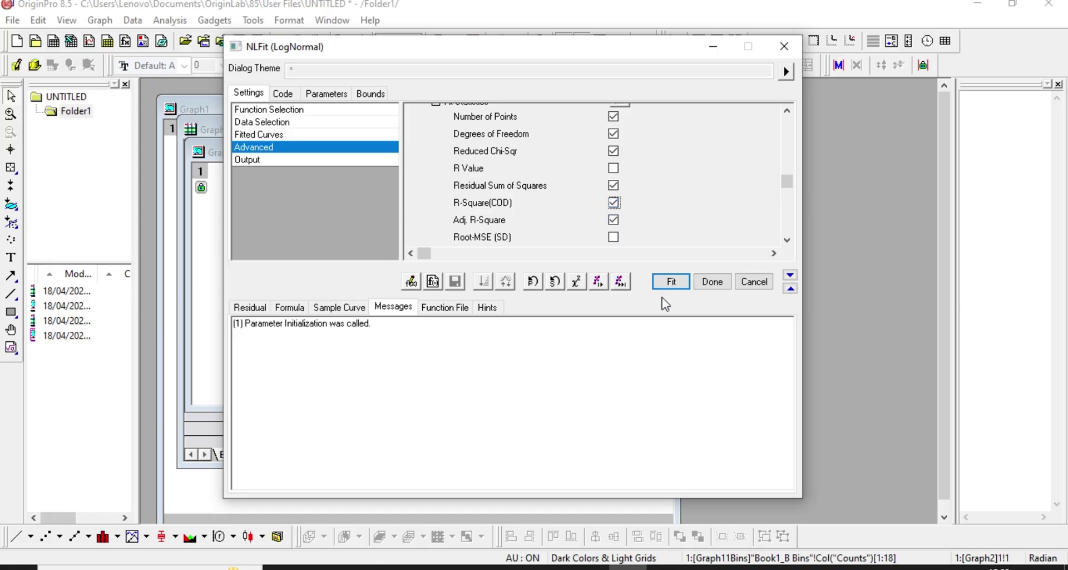
# Run the LogNormal fit and switch to its report sheet, maximized, to examine the parameters, statistics and ANOVA.
pyautogui.click(669, 282)
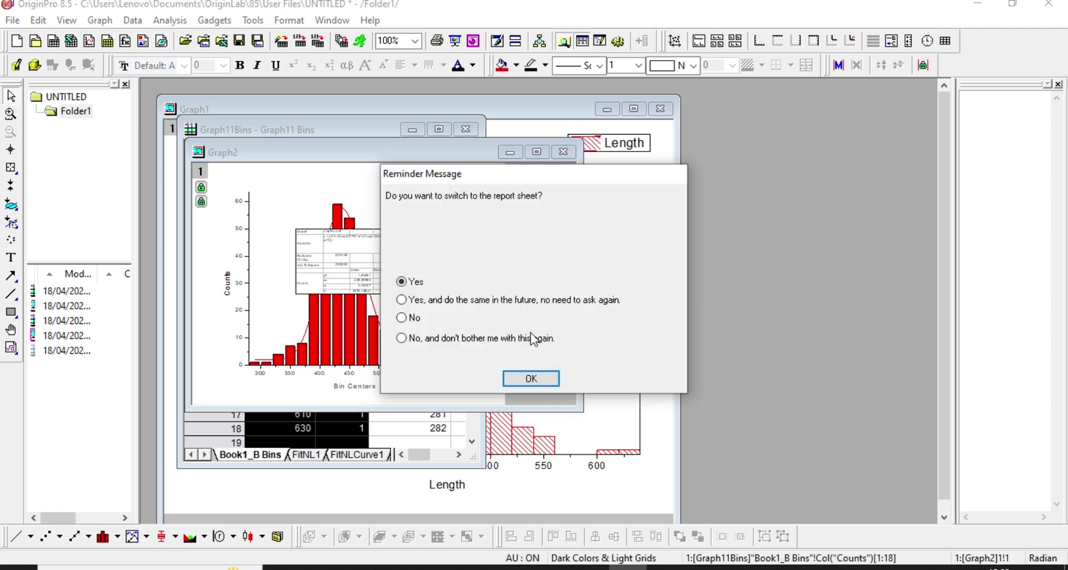
pyautogui.click(531, 376)
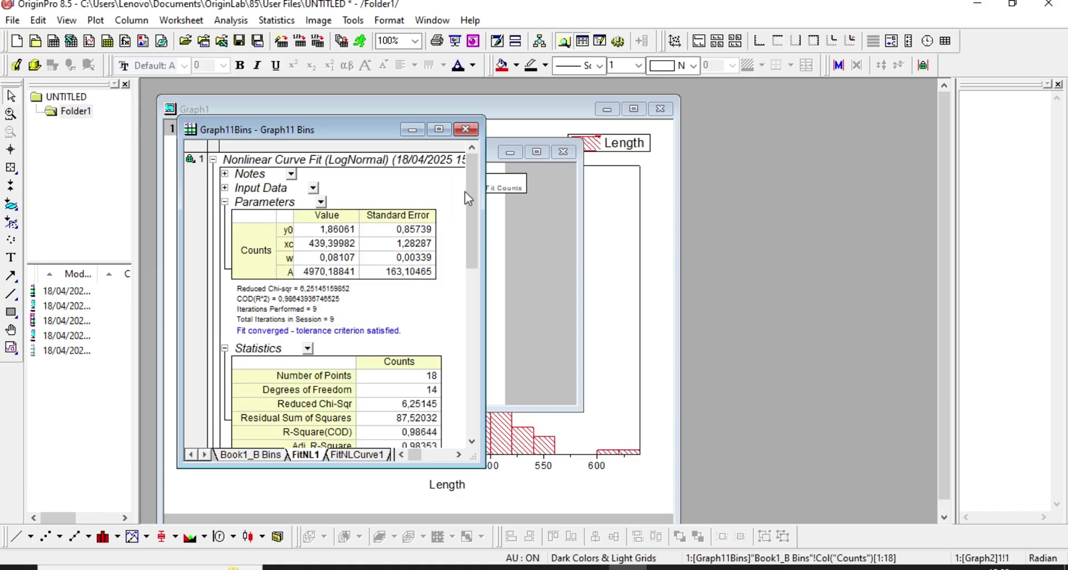
pyautogui.click(439, 130)
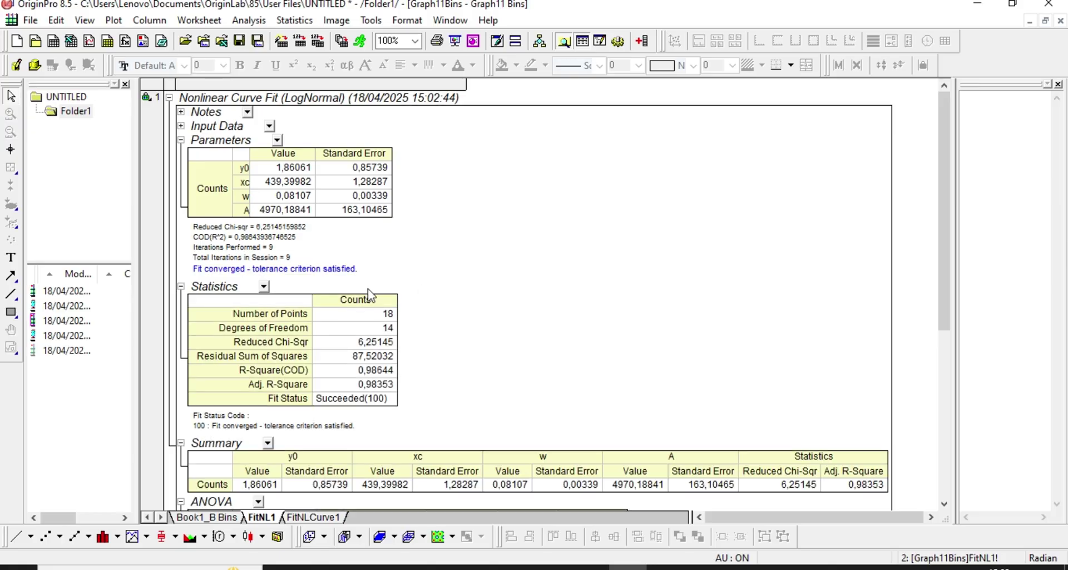
pyautogui.scroll(-5, 366, 288)
pyautogui.scroll(-3, 366, 288)
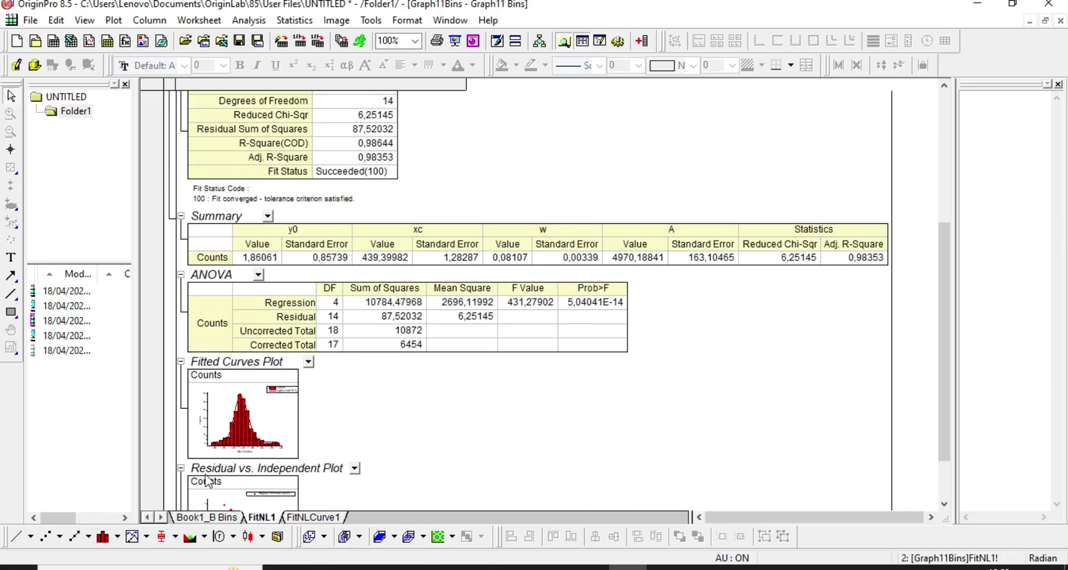
# Go to the fitted Bin Centers column graph and move the fit results table off the bars to the right of the peak.
pyautogui.doubleClick(60, 335)
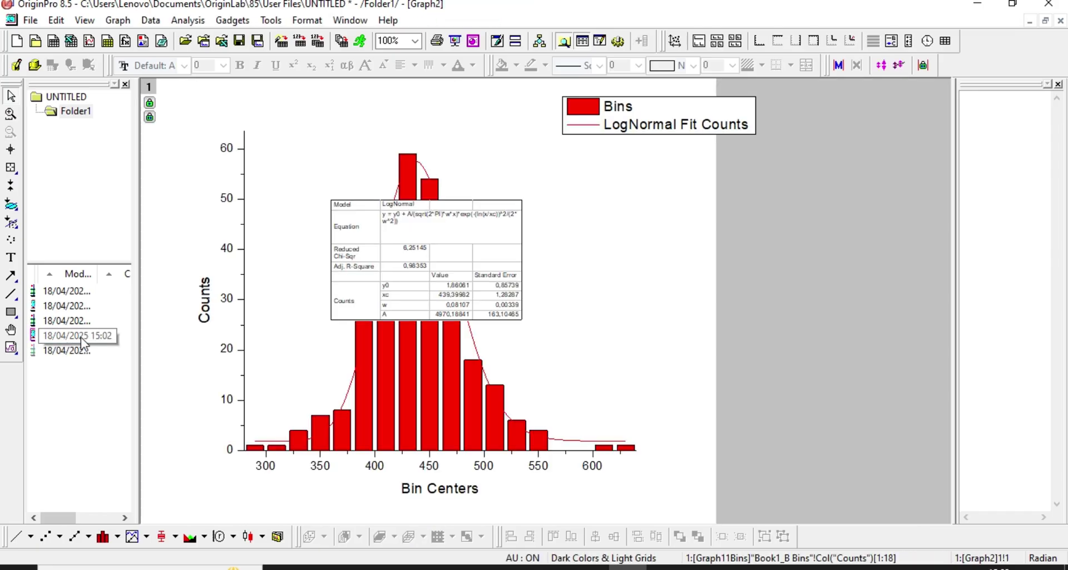
pyautogui.moveTo(422, 217); pyautogui.dragTo(571, 193)
pyautogui.click(575, 326)
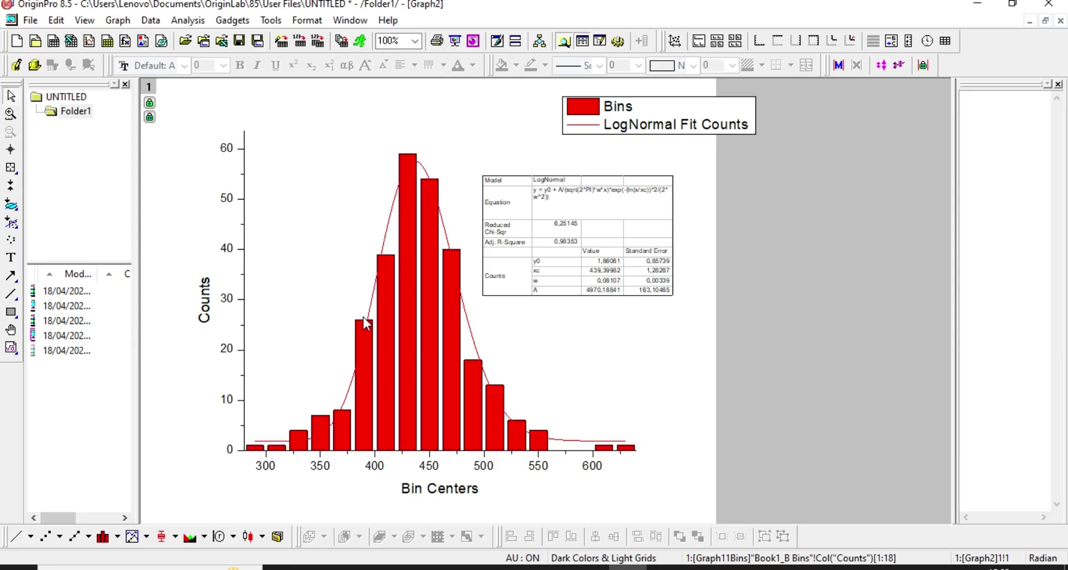
# Compare with the original Length histogram, return to the fitted column graph and shift its legend slightly up and to the left.
pyautogui.doubleClick(72, 307)
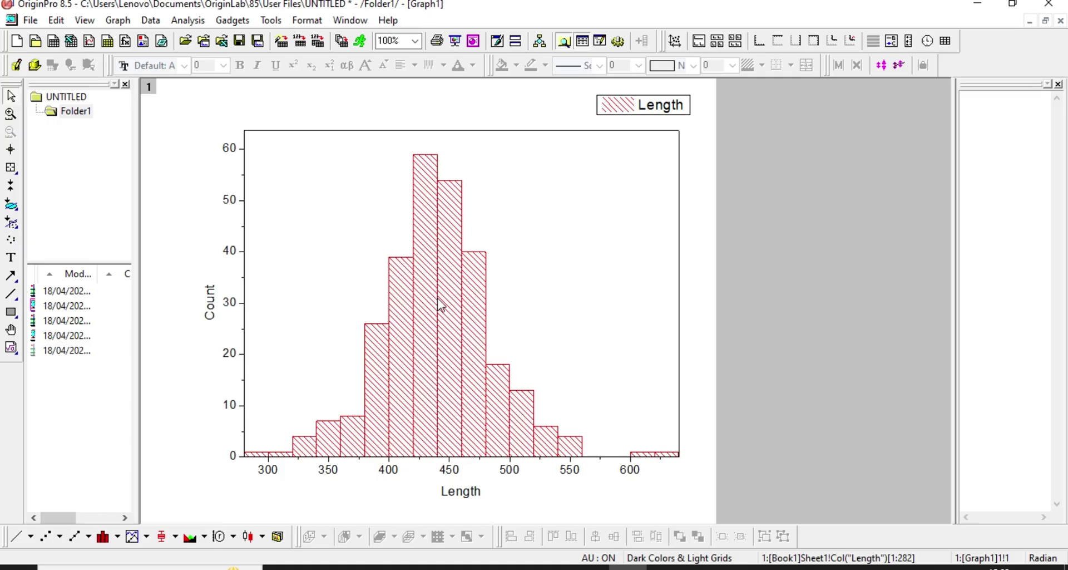
pyautogui.doubleClick(79, 337)
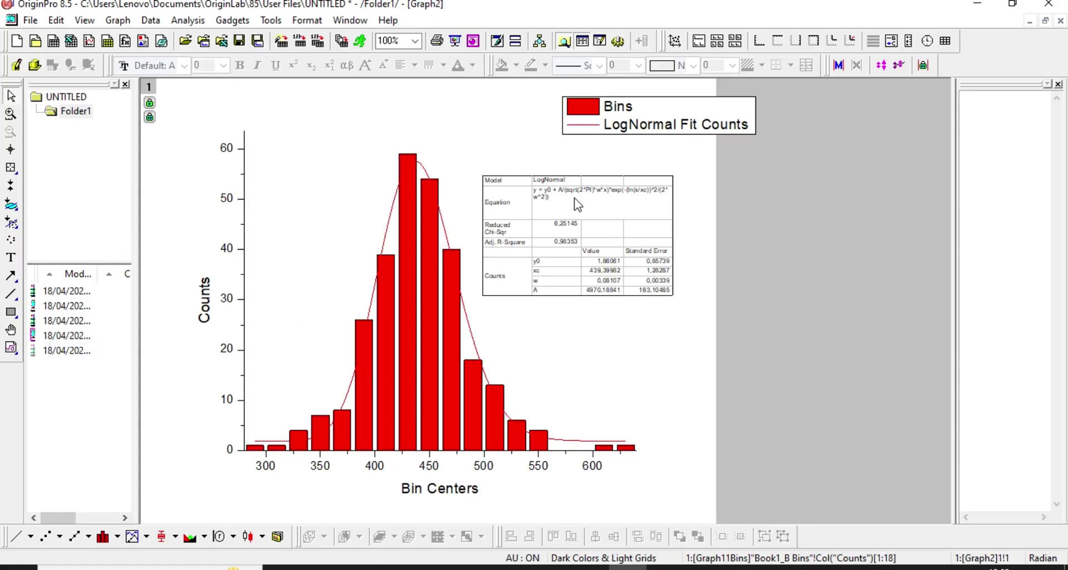
pyautogui.moveTo(643, 115); pyautogui.dragTo(592, 103)
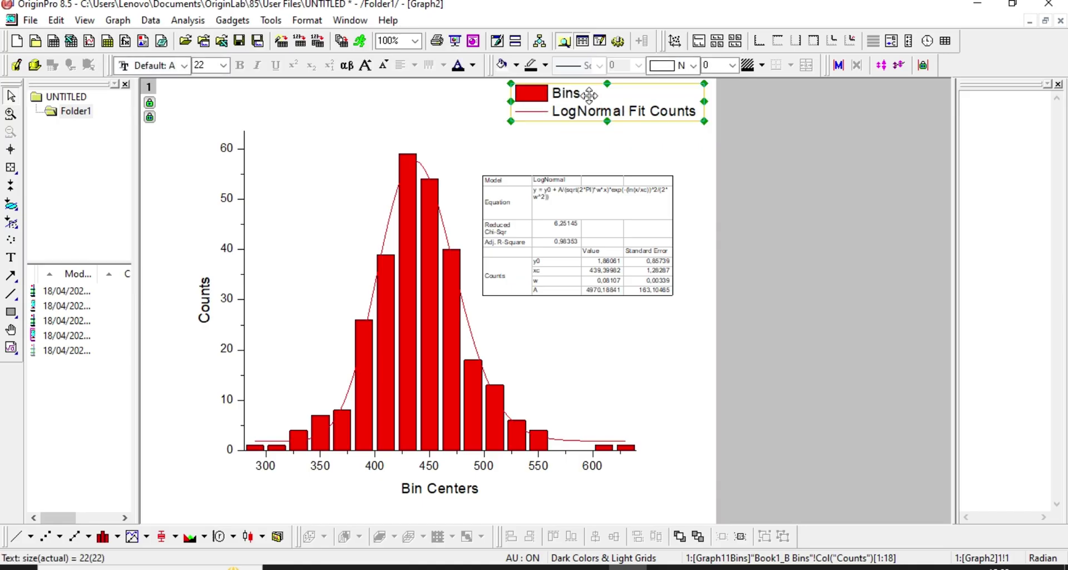
pyautogui.click(583, 321)
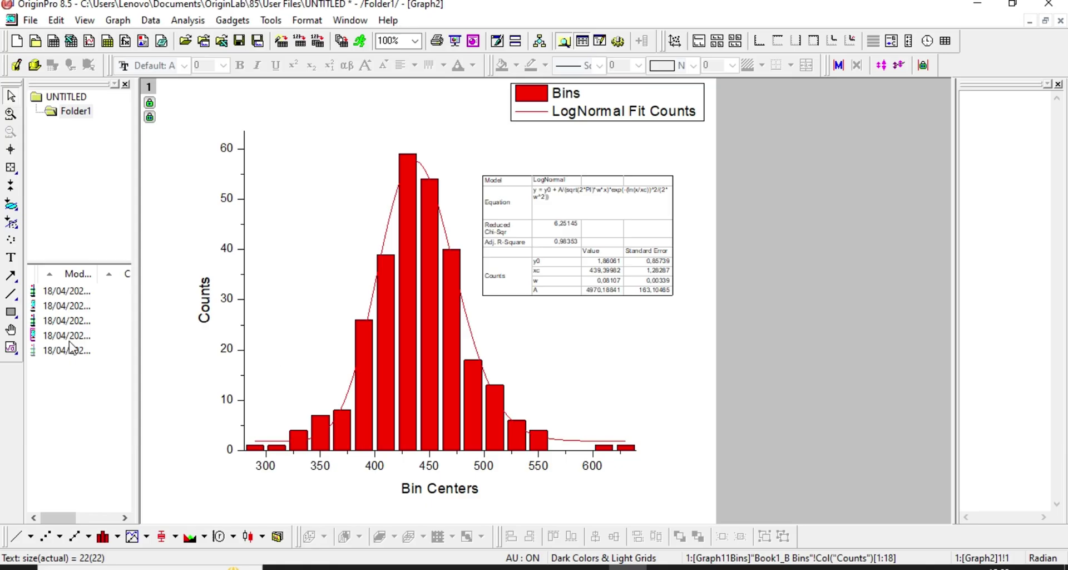
# Go to the Length histogram and replace its x-axis title with "Diameter (nm)".
pyautogui.doubleClick(65, 307)
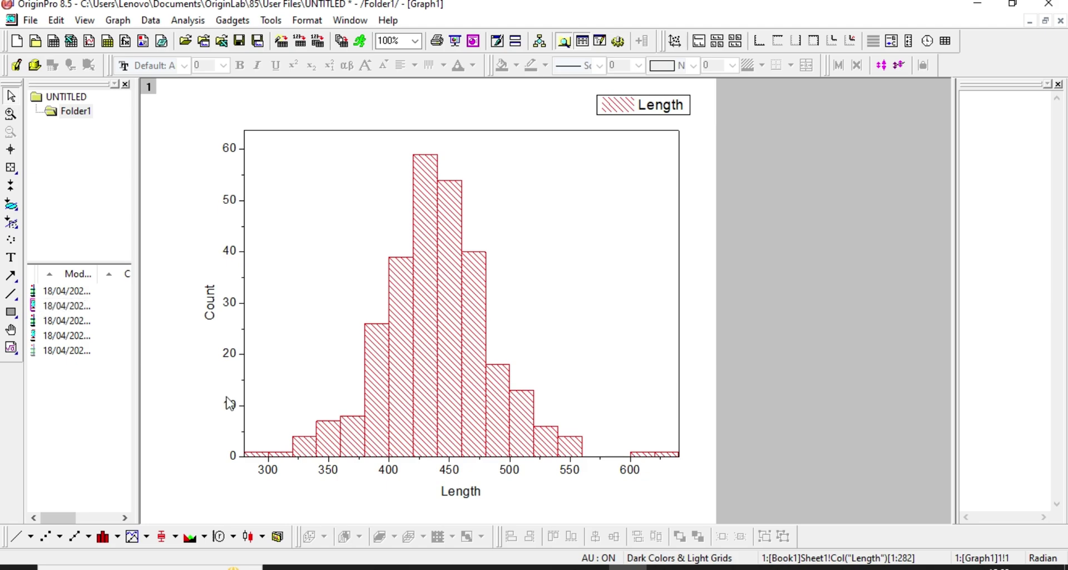
pyautogui.click(453, 494)
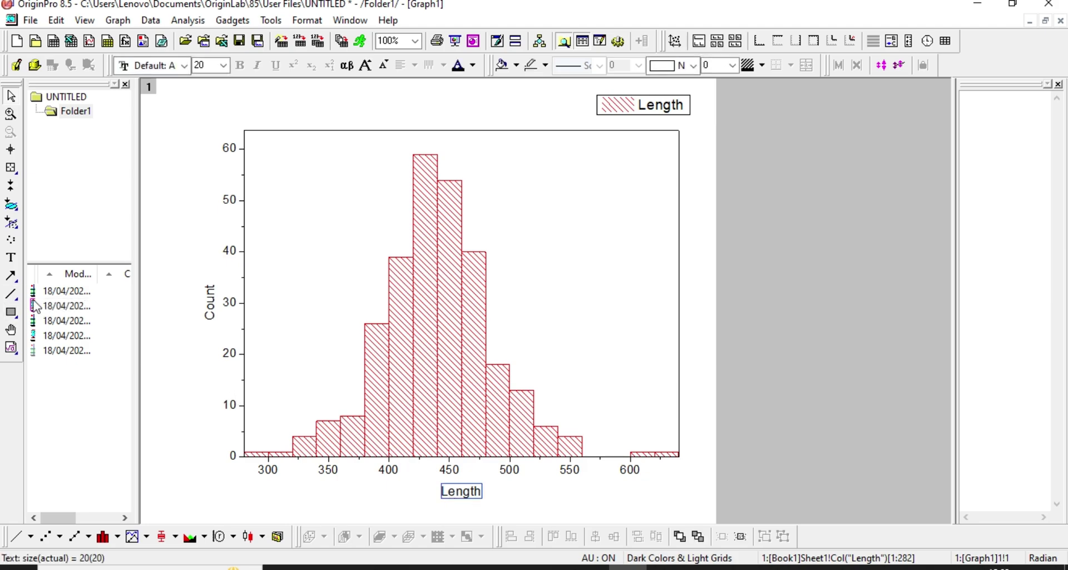
pyautogui.doubleClick(466, 492)
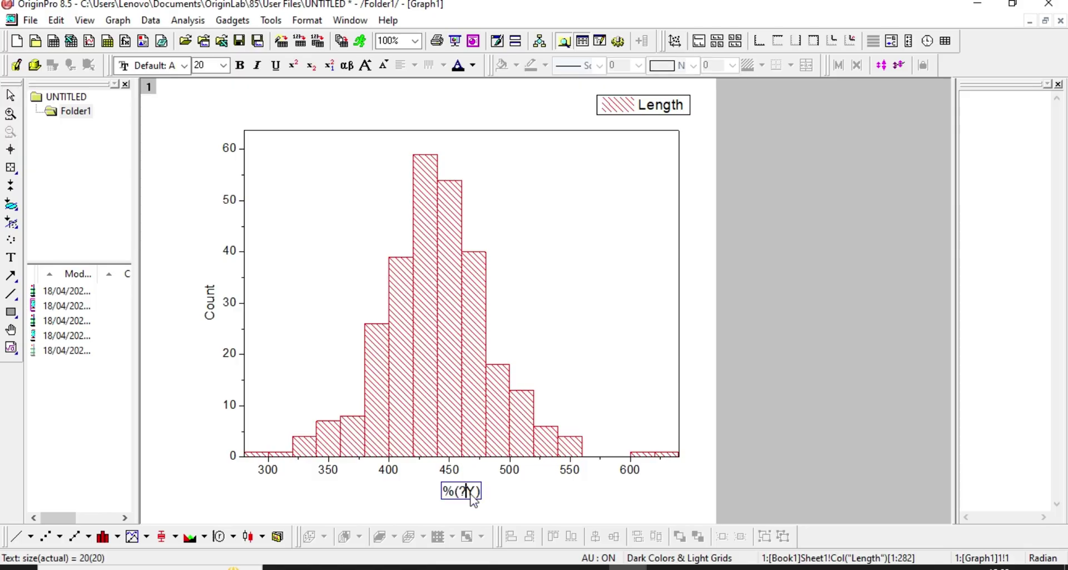
pyautogui.write('D')
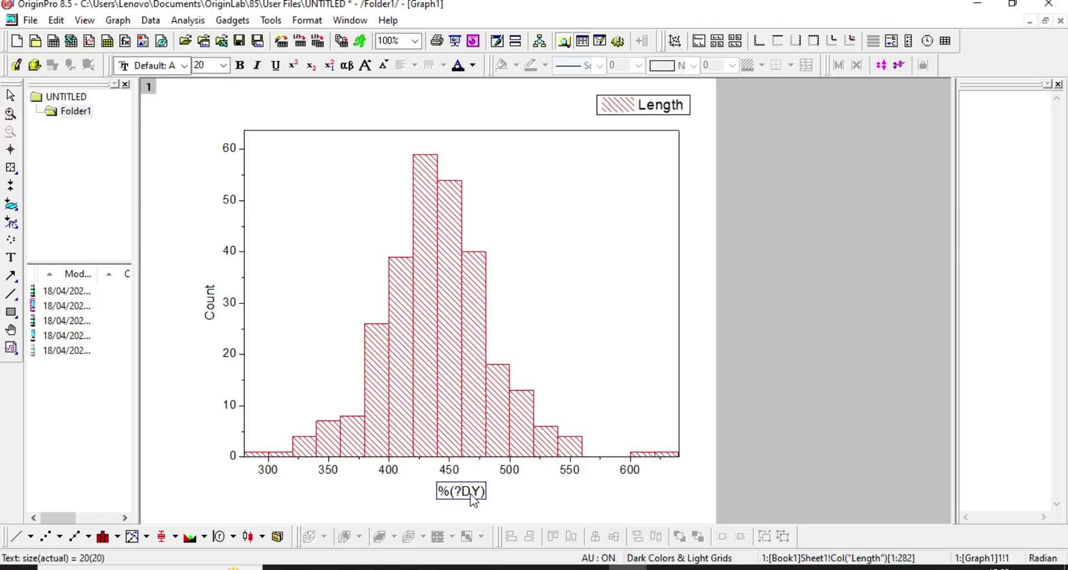
pyautogui.doubleClick(481, 494)
pyautogui.press('BackSpace')
pyautogui.press('BackSpace')
pyautogui.press('BackSpace')
pyautogui.press('BackSpace')
pyautogui.press('BackSpace')
pyautogui.write('Diameter (')
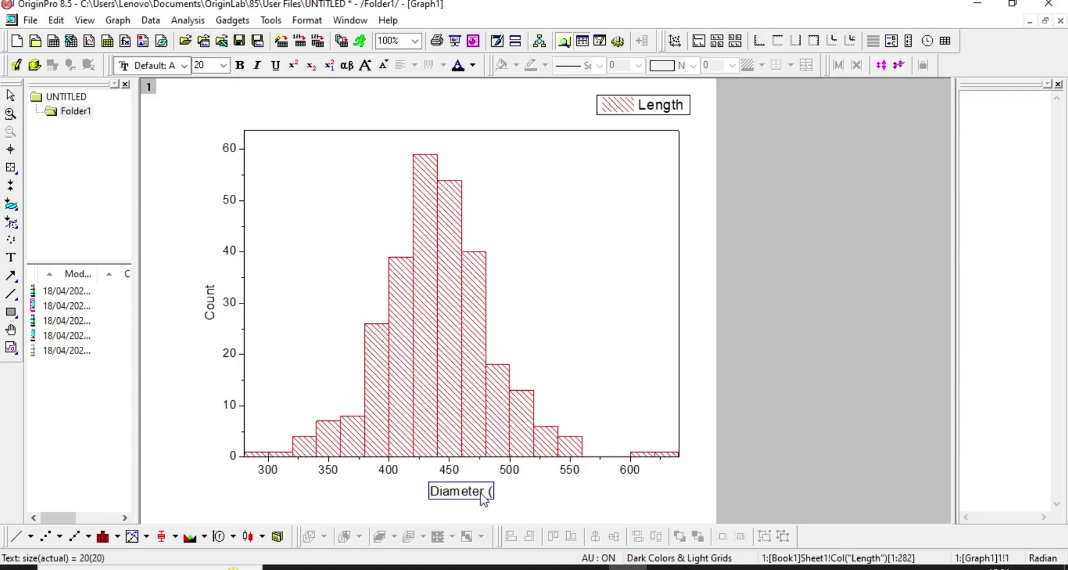
pyautogui.write('nm)')
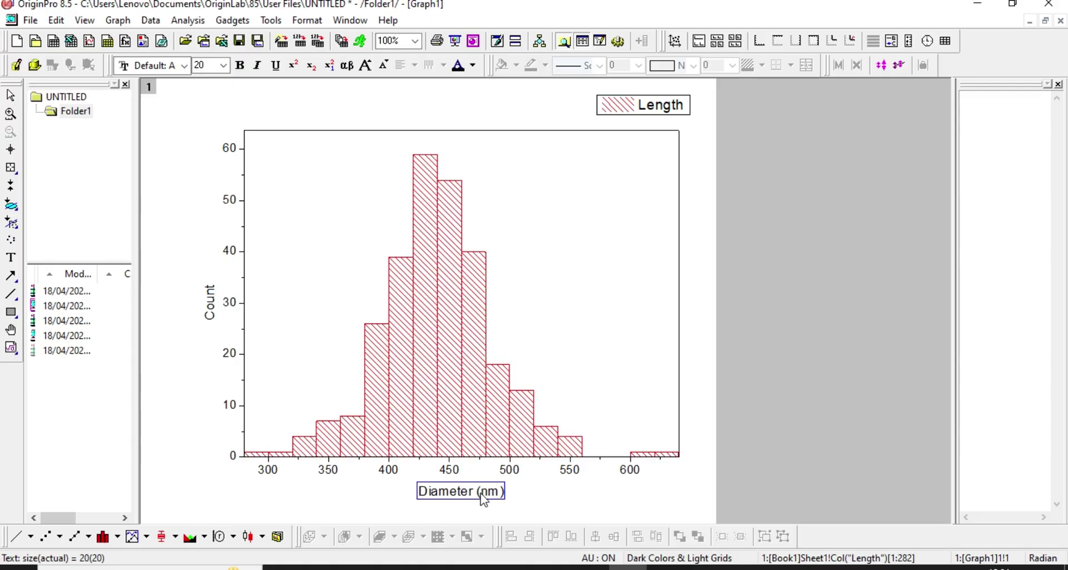
# Replace the histogram's y-axis title with "Frekuensi".
pyautogui.doubleClick(214, 304)
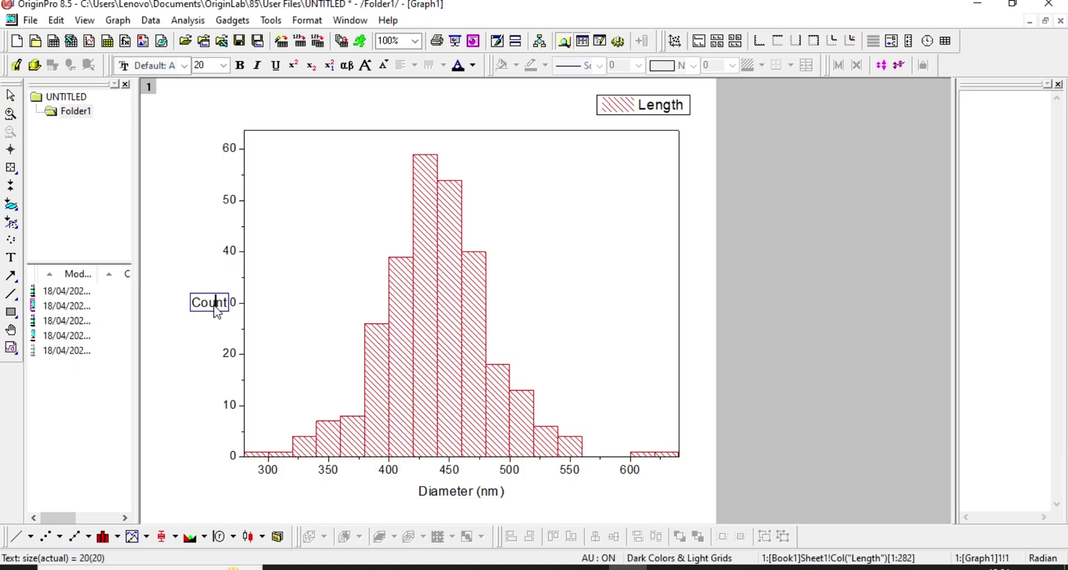
pyautogui.doubleClick(218, 306)
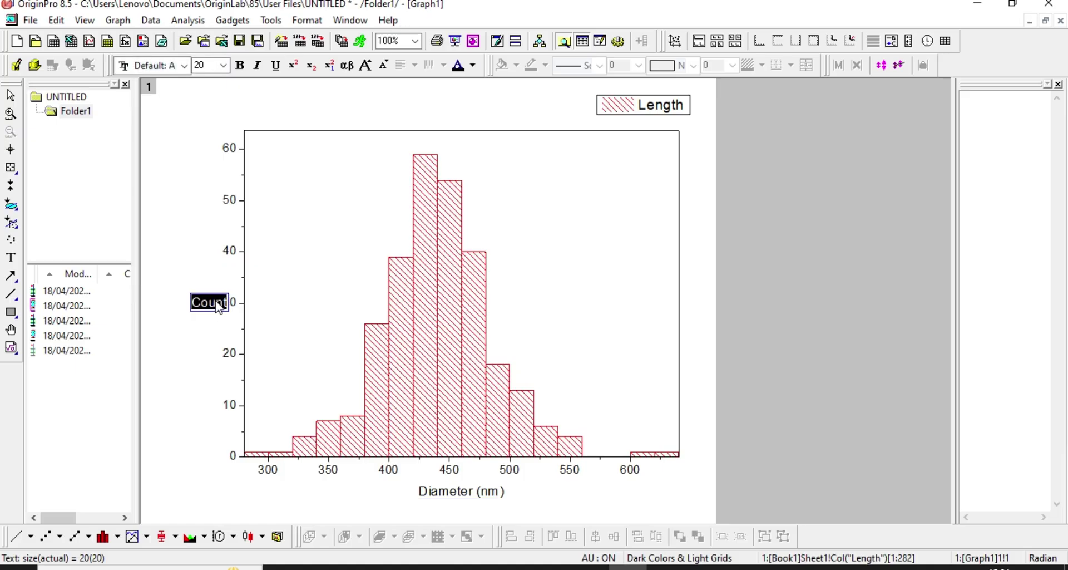
pyautogui.write('Frekuensi')
pyautogui.press('Return')
pyautogui.click(212, 332)
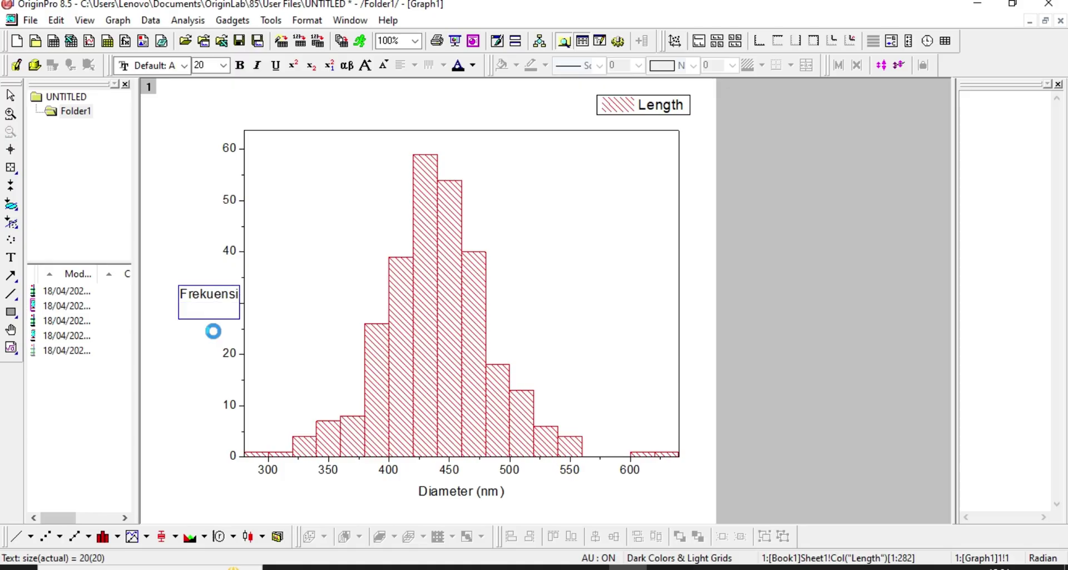